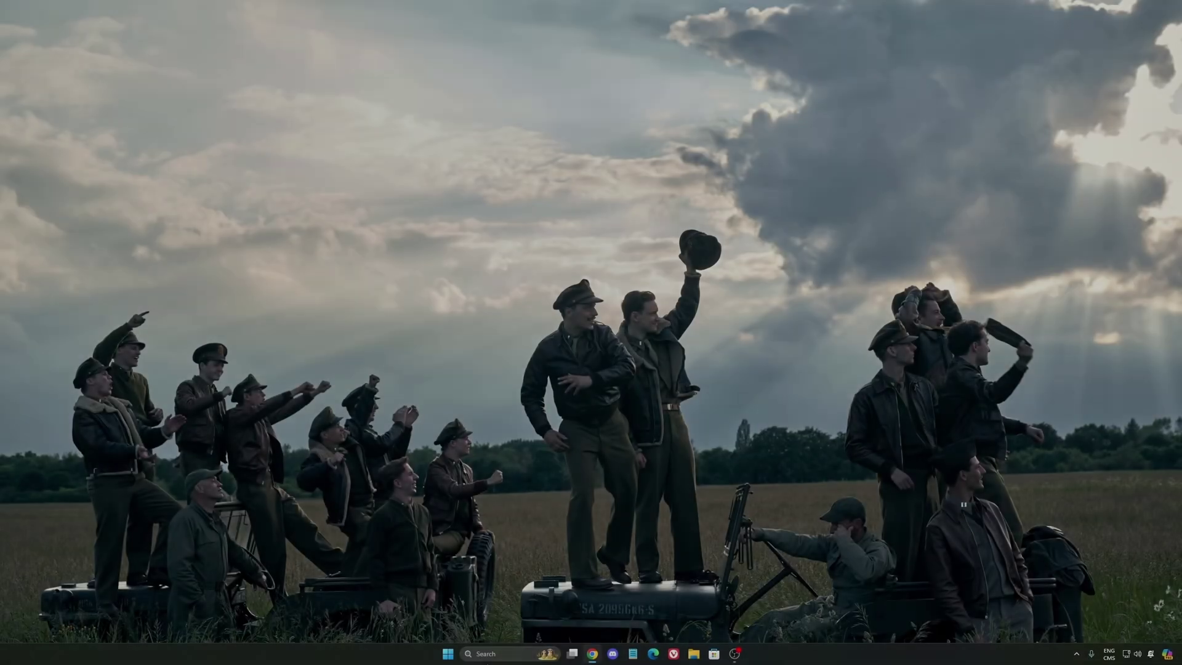
# Search the taskbar for 'se' and launch the Settings app.
pyautogui.click(493, 655)
pyautogui.write('seti')
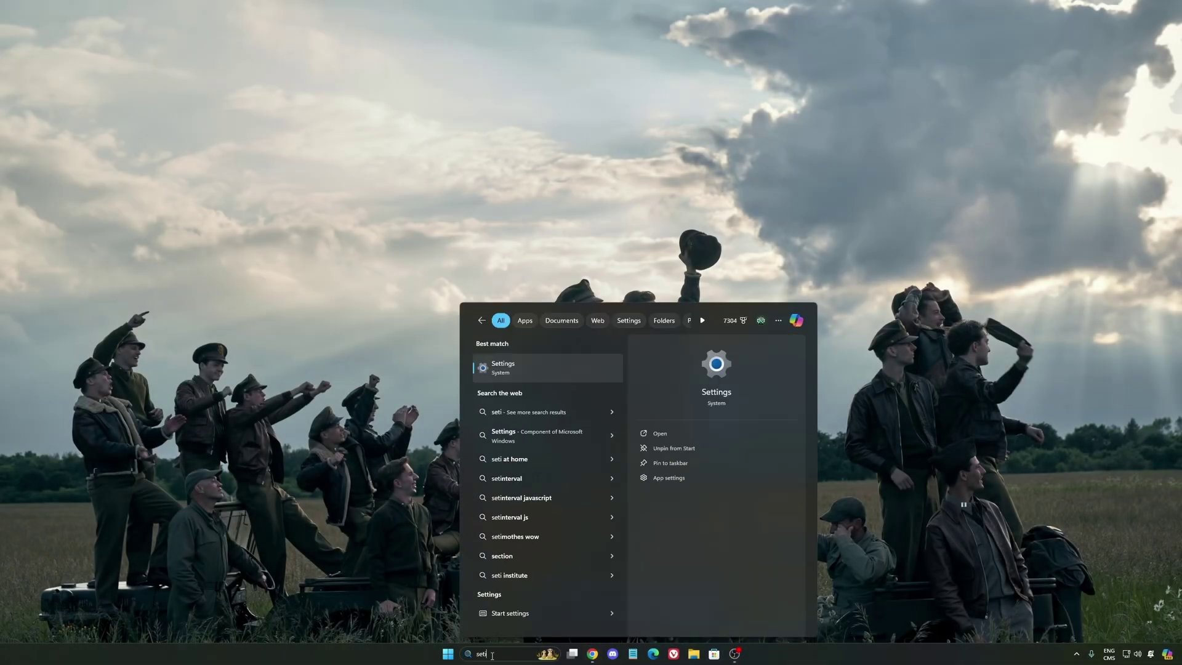
pyautogui.press('Return')
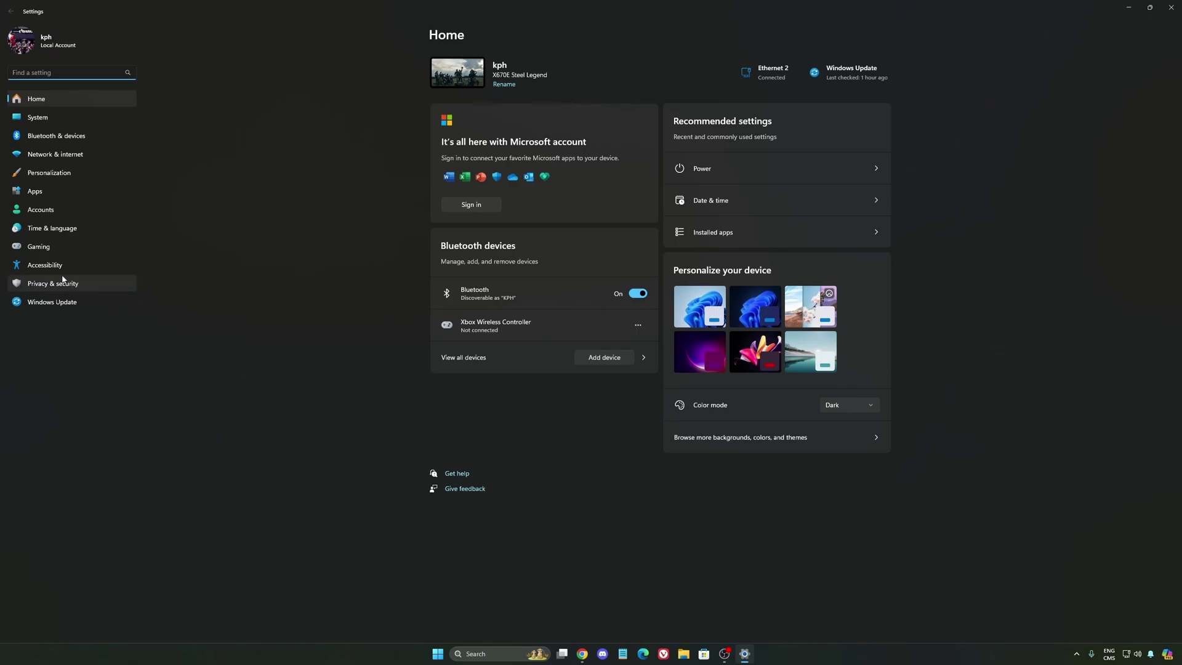
# Check Game Bar and default graphics: Hardware-accelerated GPU scheduling and Auto HDR On.
pyautogui.click(44, 249)
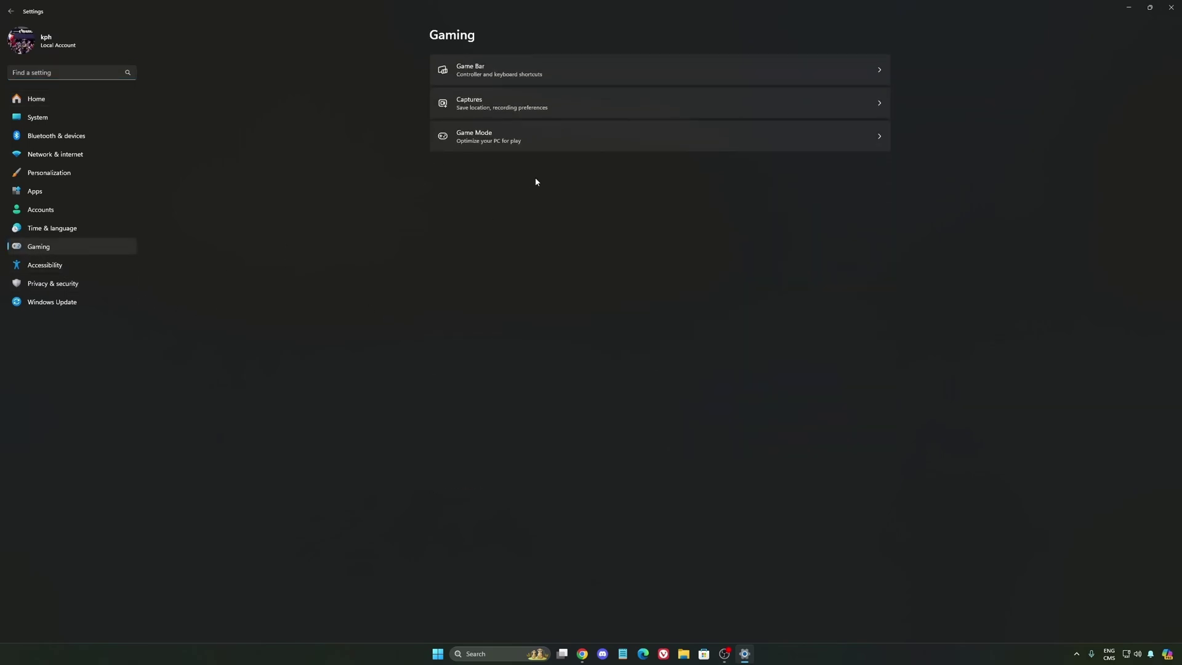
pyautogui.click(484, 67)
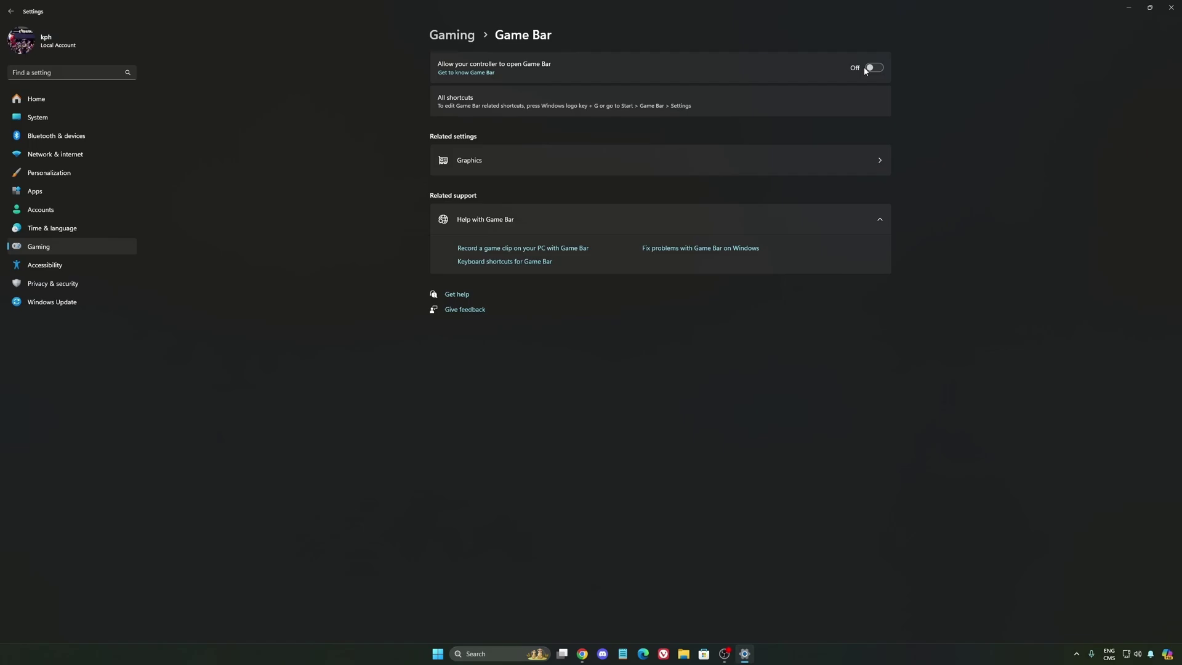
pyautogui.click(553, 164)
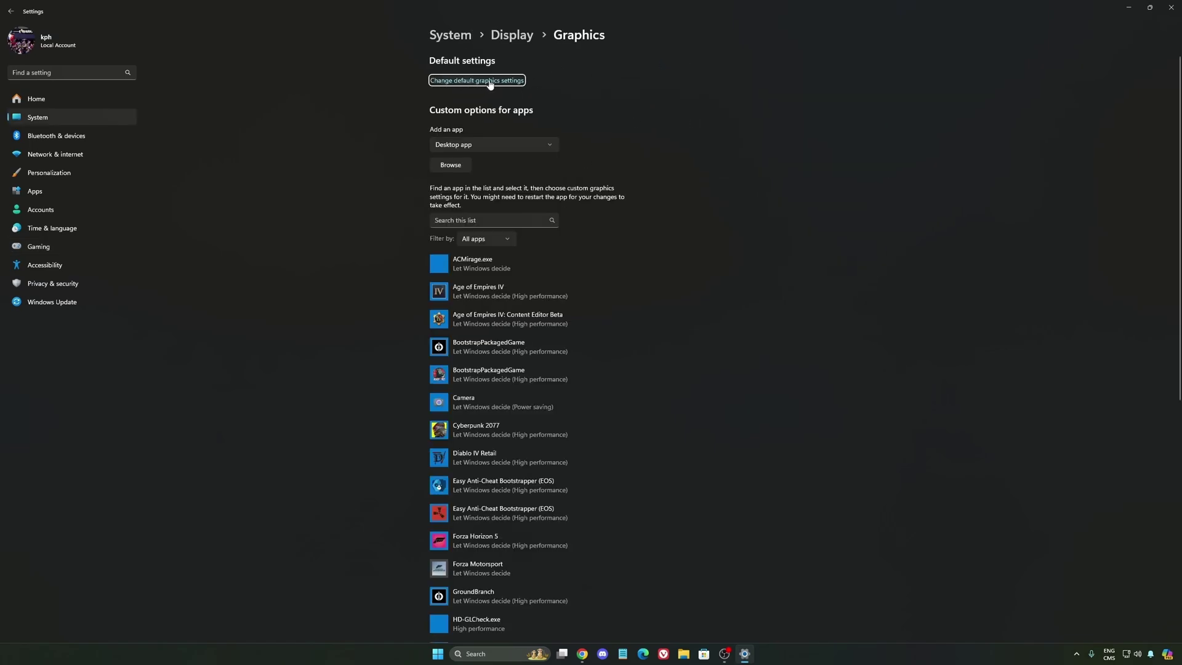
pyautogui.click(450, 86)
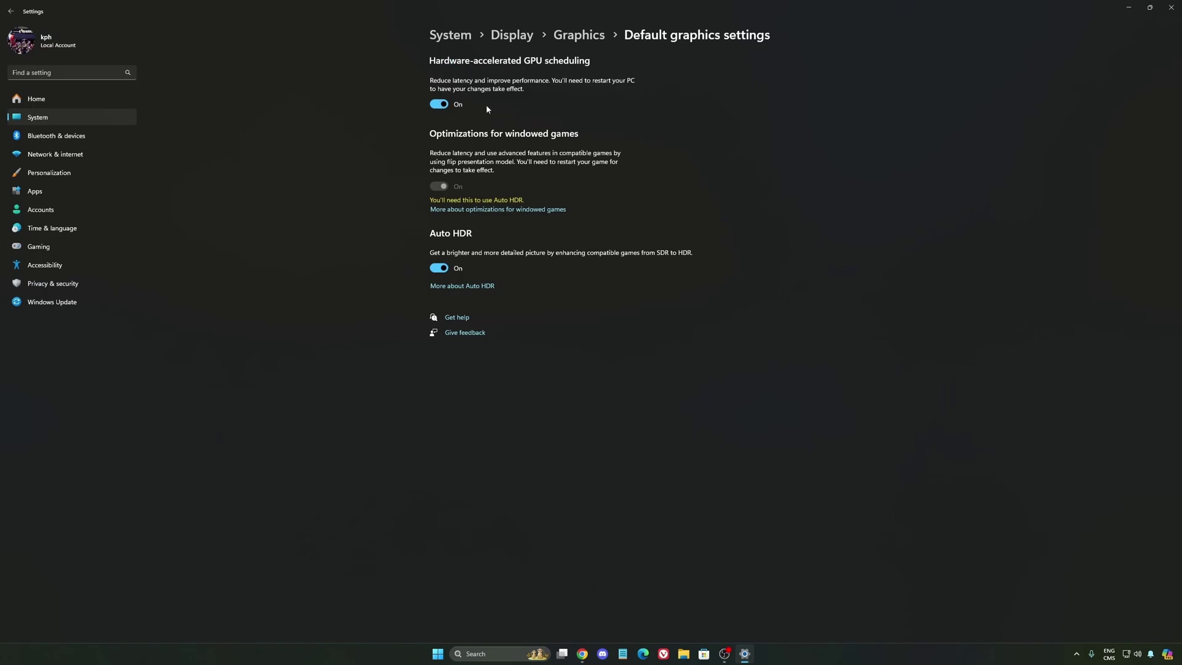
pyautogui.click(60, 247)
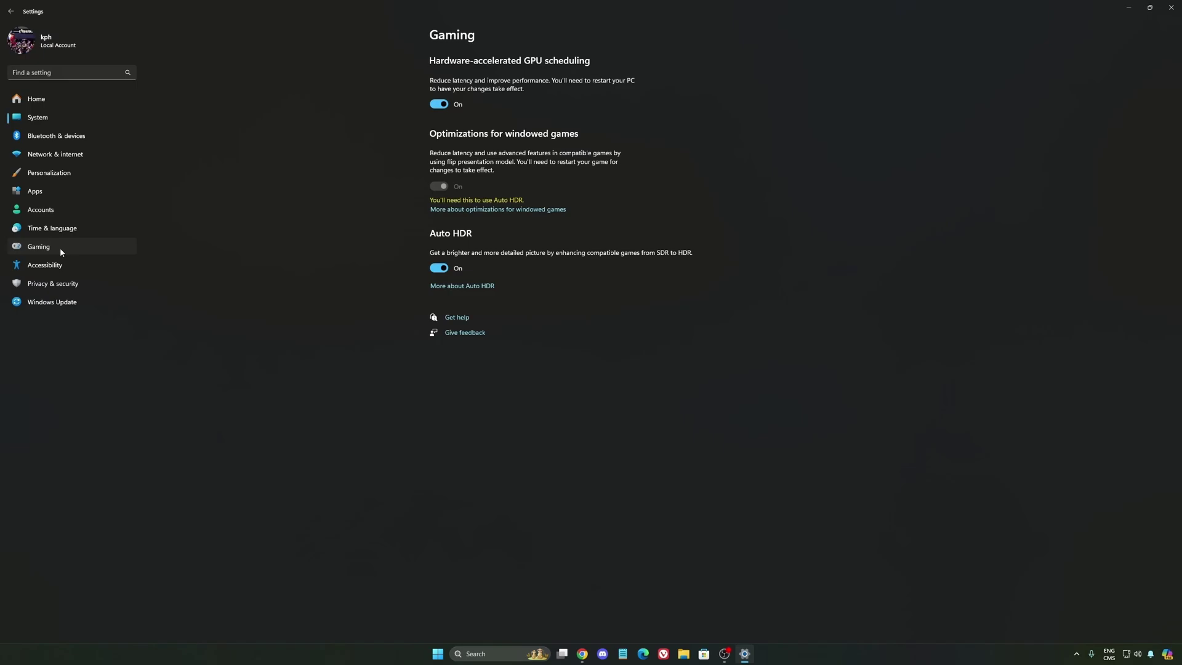
# Review Captures settings (30 fps, Standard quality), then confirm Game Mode is On.
pyautogui.click(588, 110)
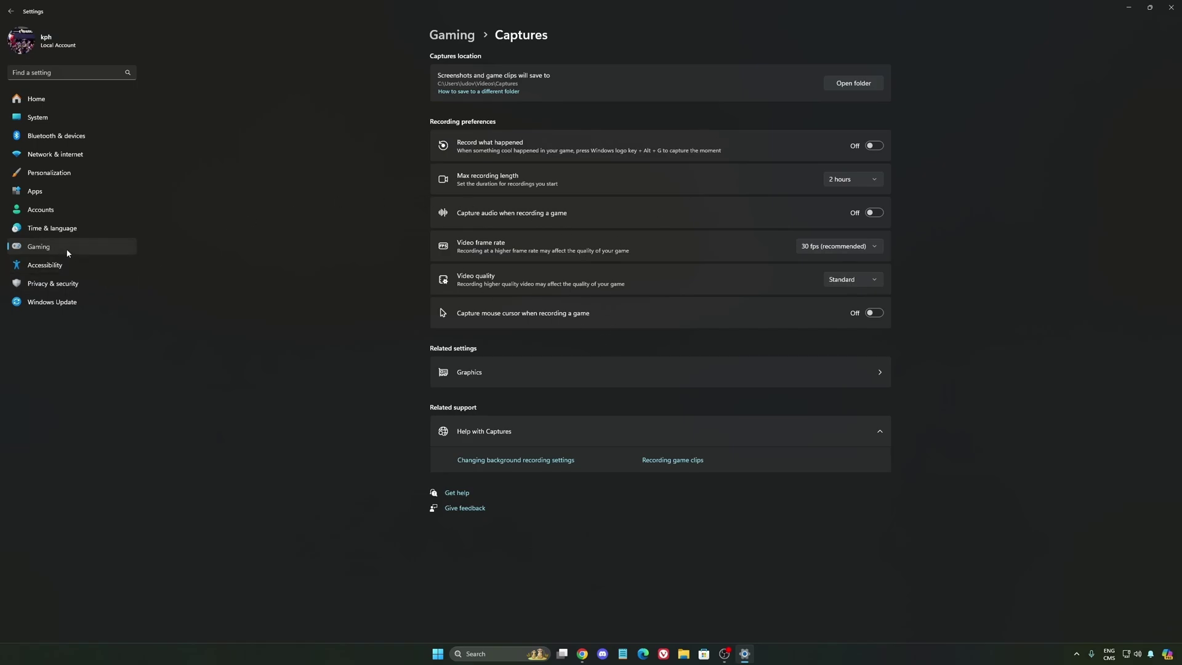
pyautogui.click(101, 249)
pyautogui.click(546, 148)
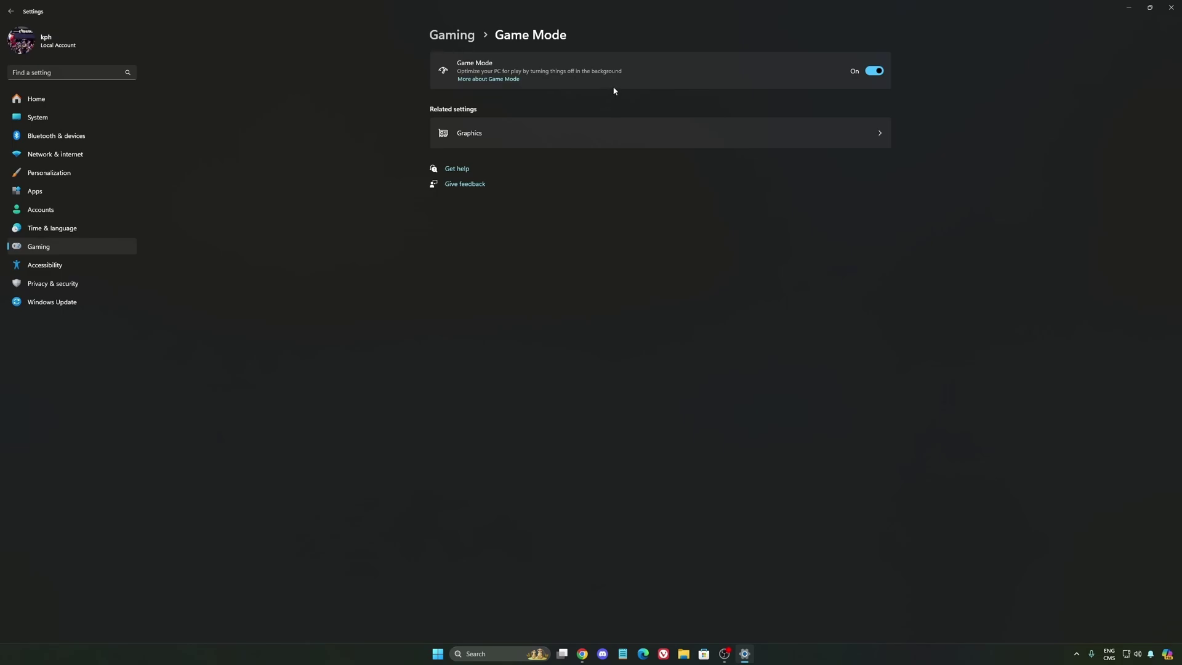
# Check System > Power mode choices, keep Balanced, and go back to Settings Home.
pyautogui.click(38, 117)
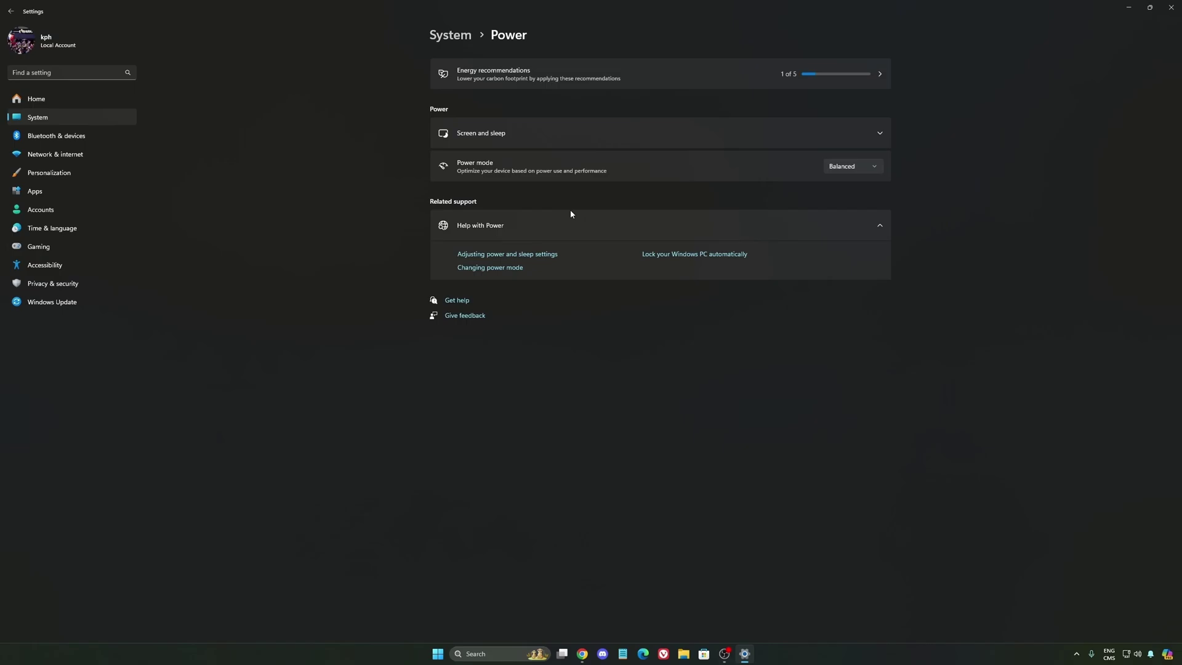
pyautogui.click(869, 171)
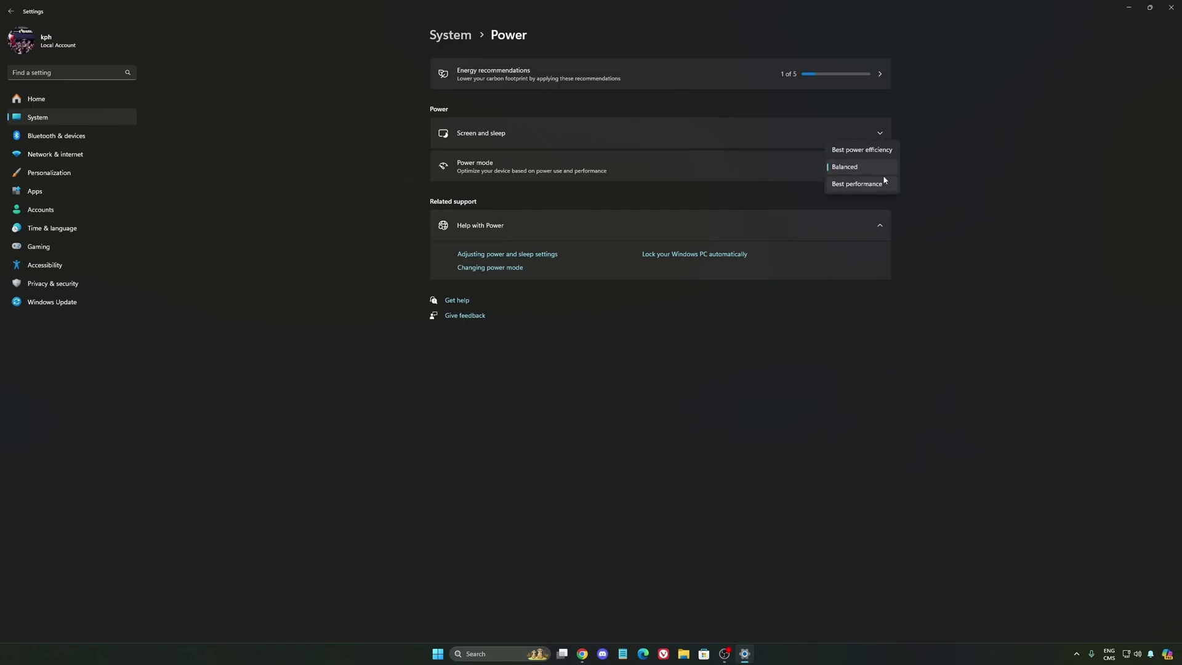
pyautogui.click(855, 167)
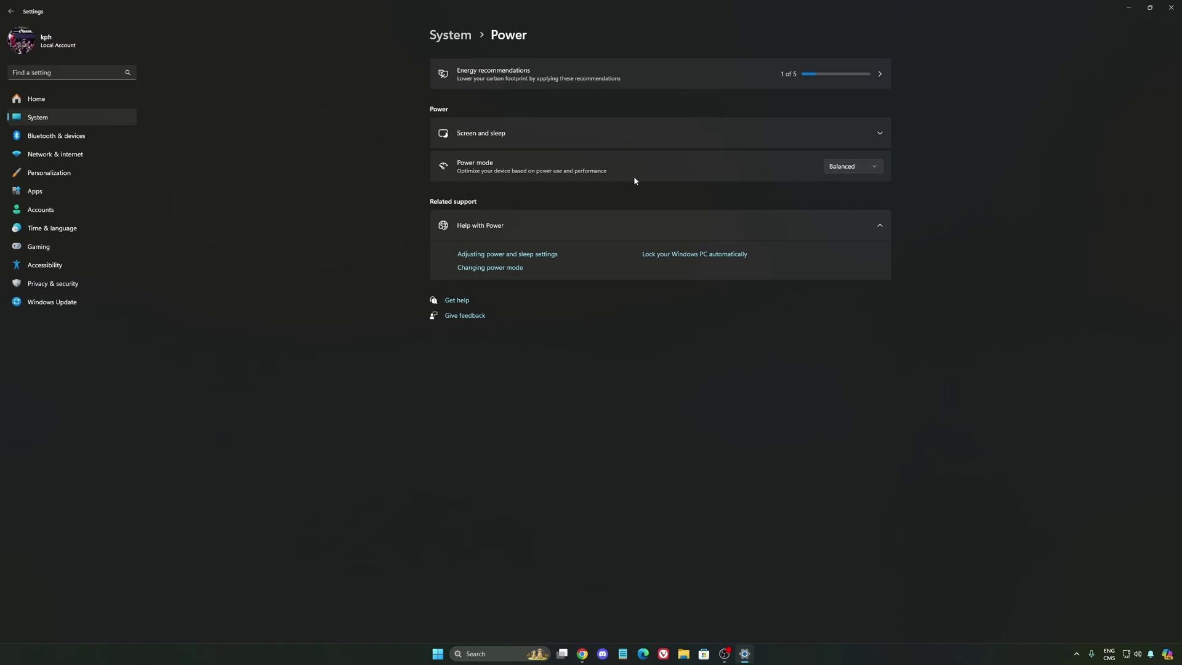
pyautogui.click(828, 167)
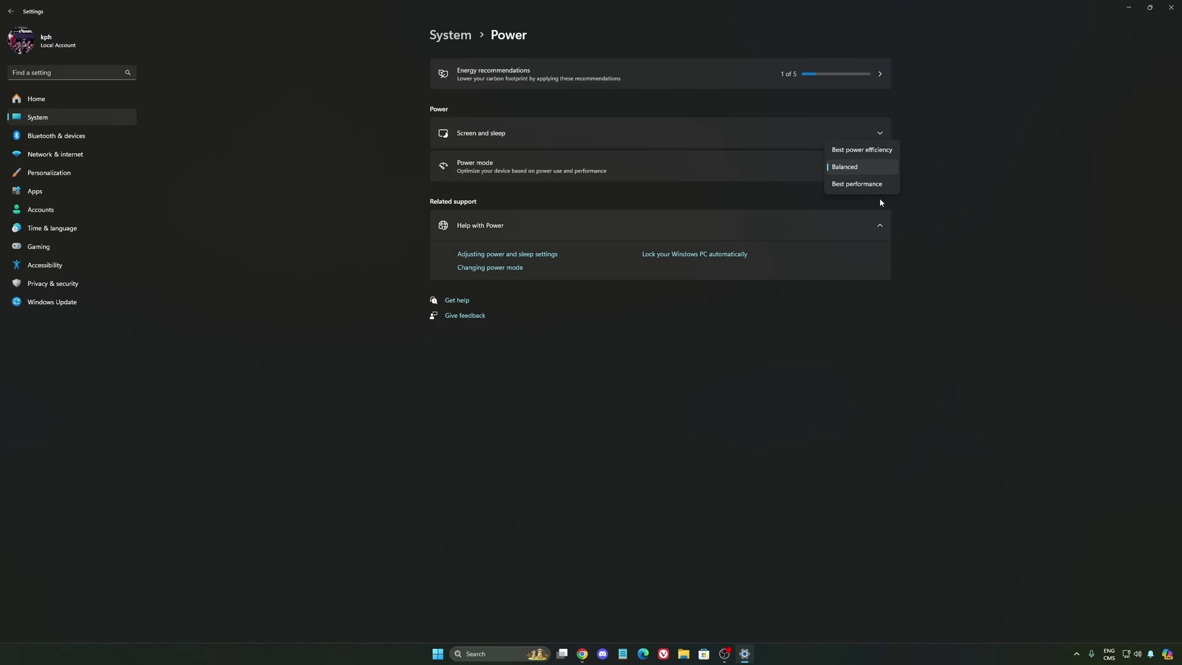
pyautogui.click(959, 183)
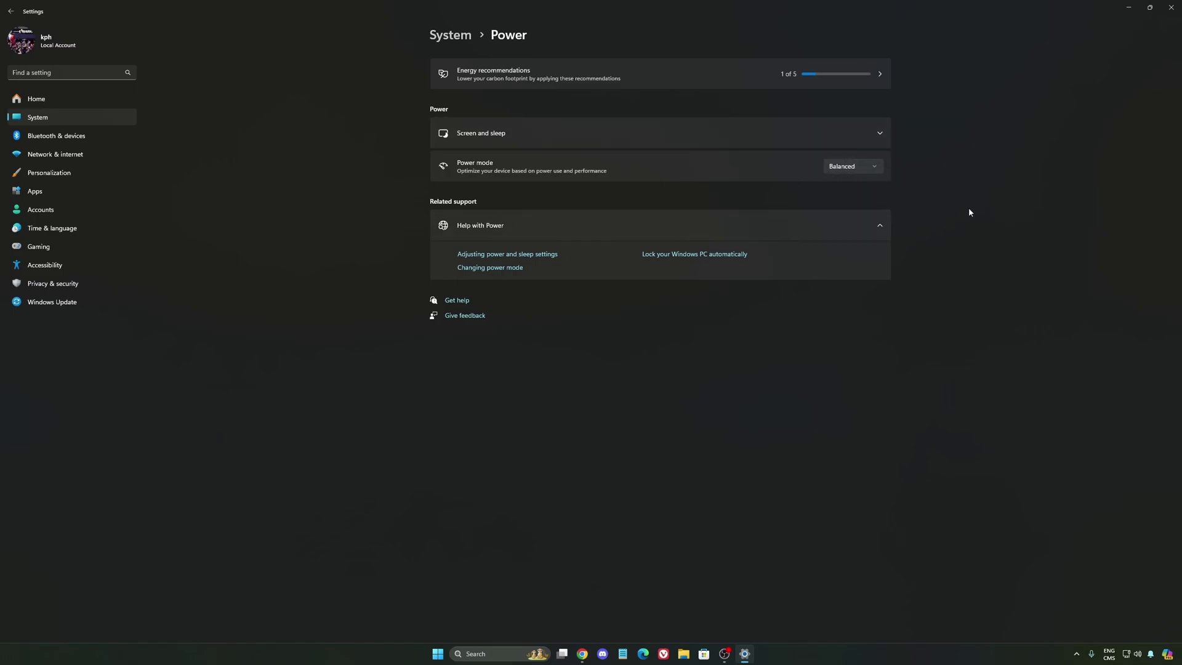
pyautogui.click(64, 102)
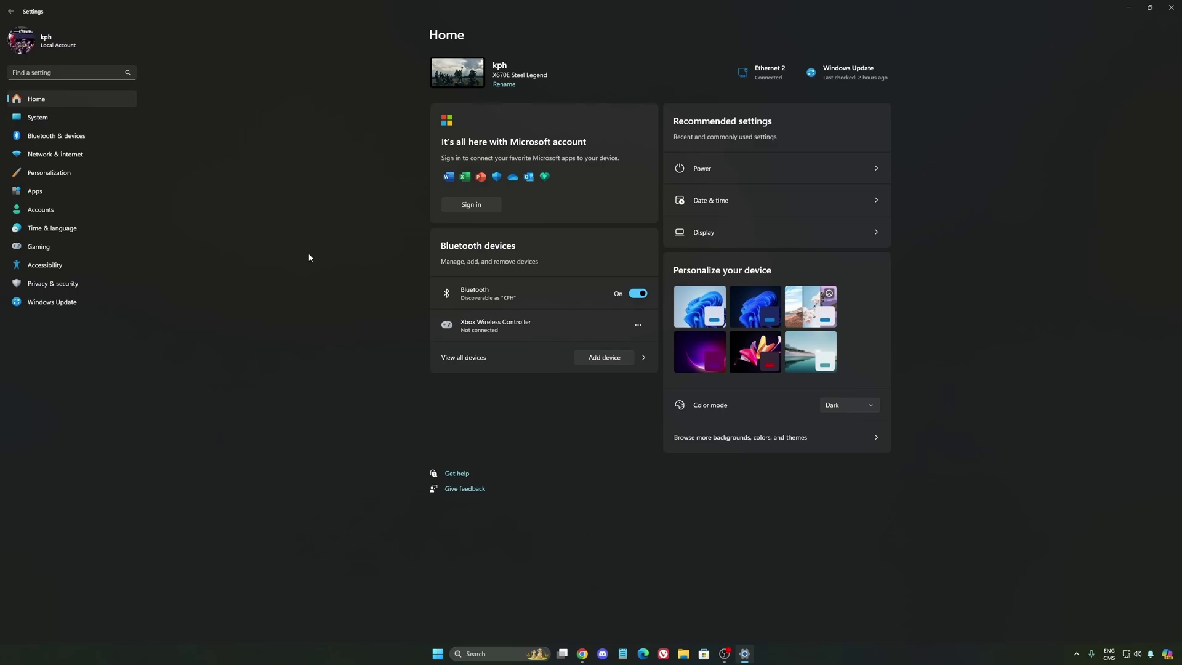
# Open Windows Update and confirm the PC is up to date.
pyautogui.click(62, 303)
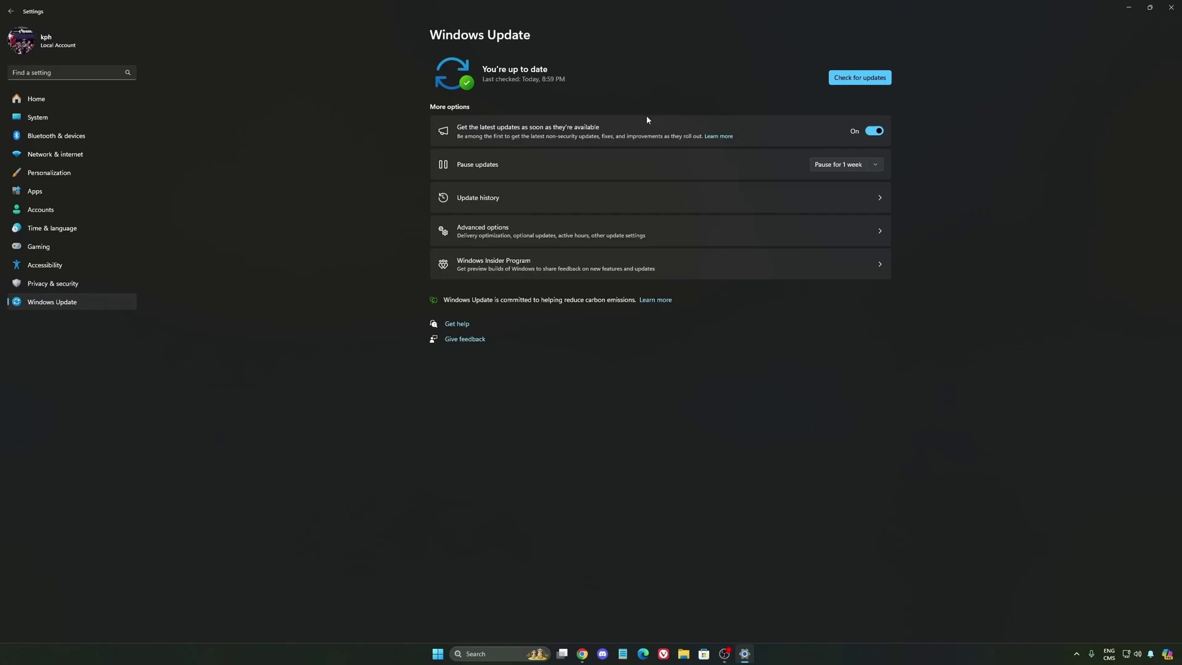
# Close Settings and launch the NVIDIA app from the hidden tray icons.
pyautogui.click(1171, 8)
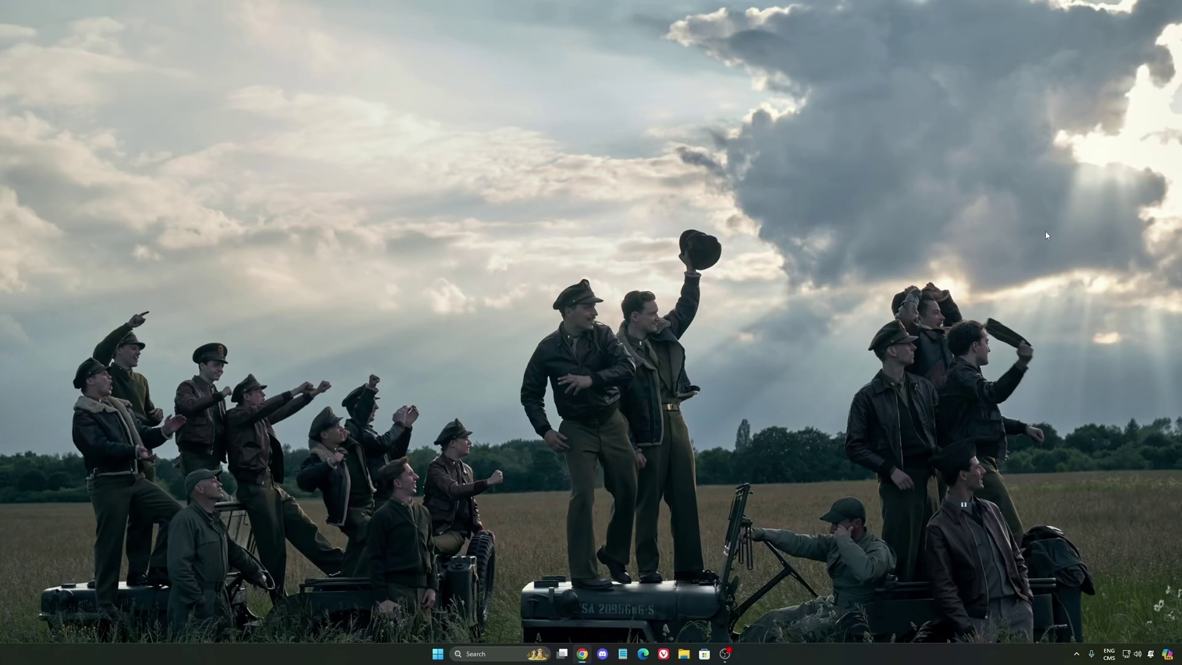
pyautogui.click(1076, 654)
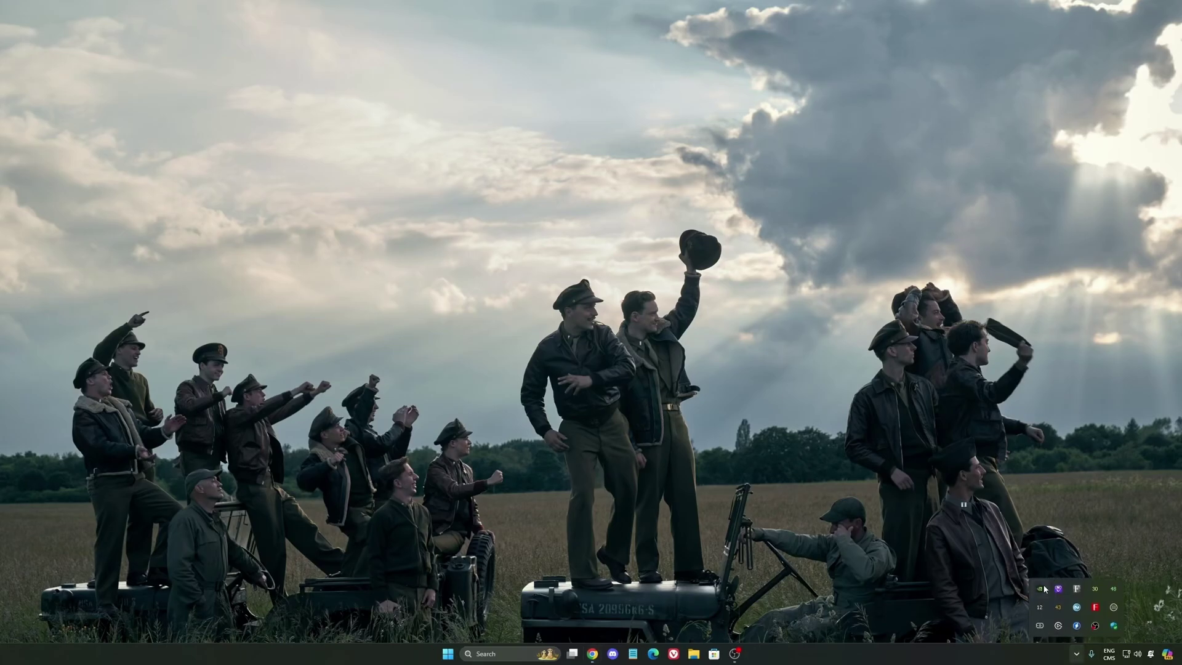
pyautogui.click(1076, 605)
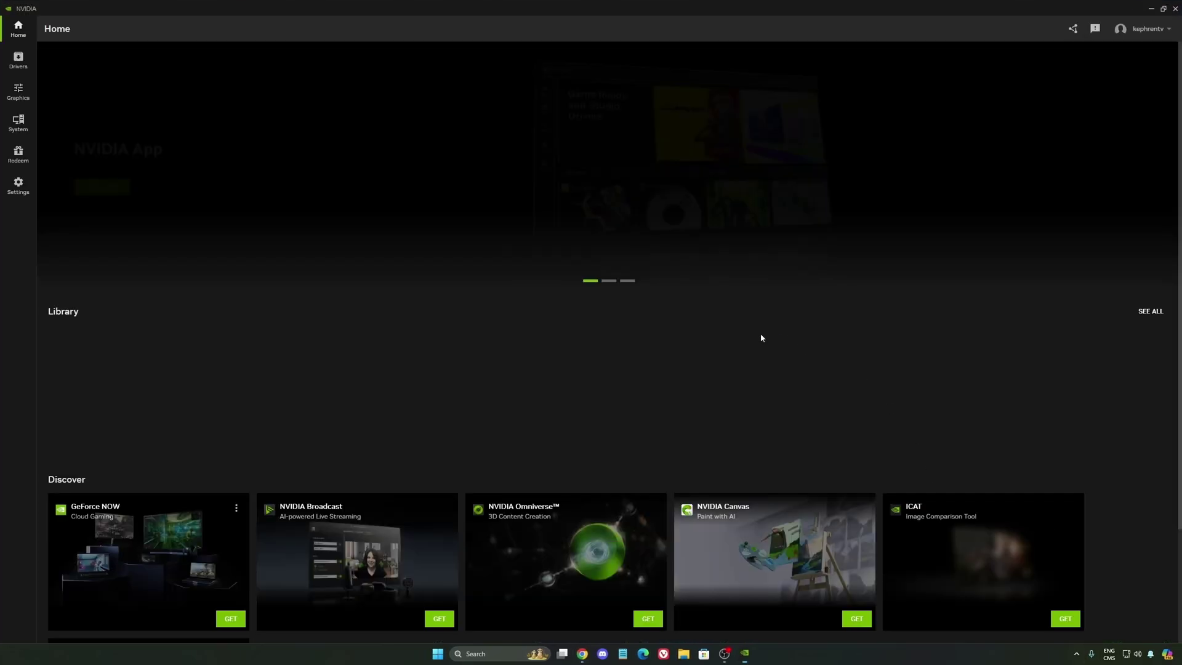
# Switch the NVIDIA overlay off under Settings > Features and minimise the app.
pyautogui.click(18, 92)
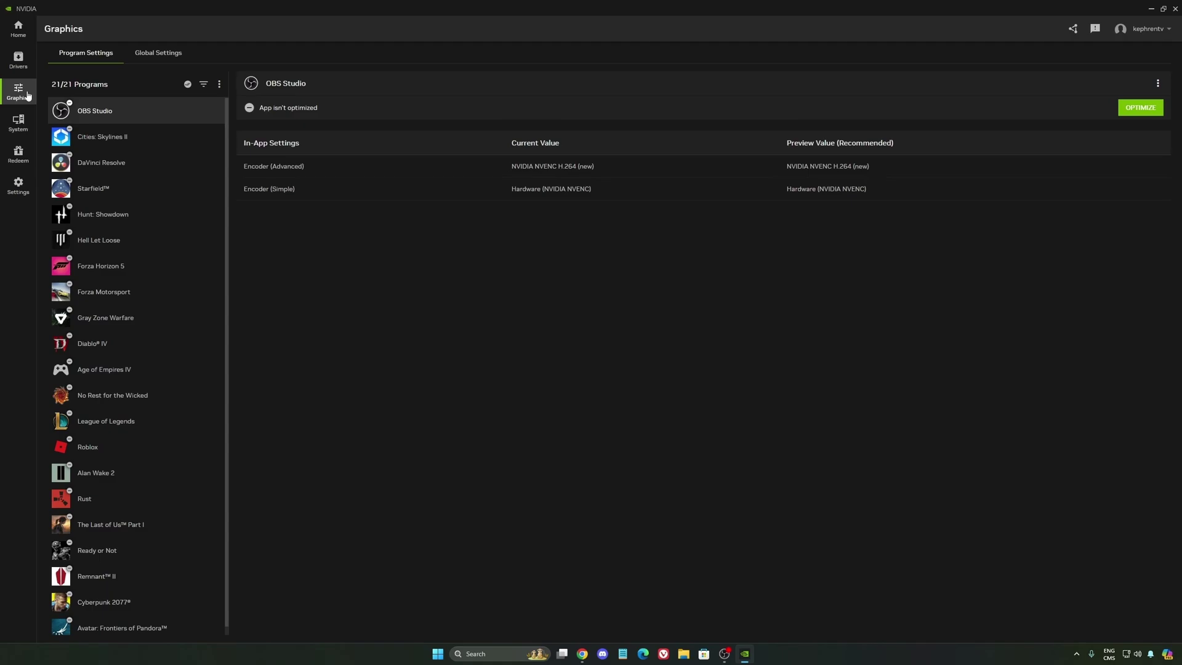
pyautogui.click(18, 184)
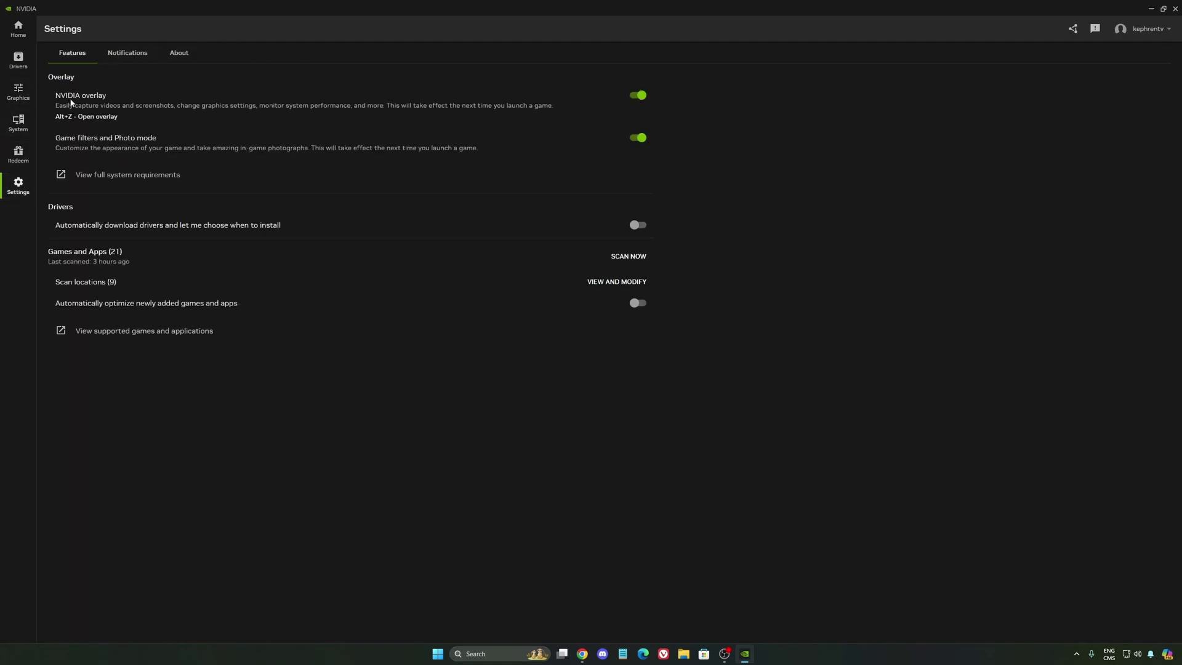
pyautogui.click(642, 97)
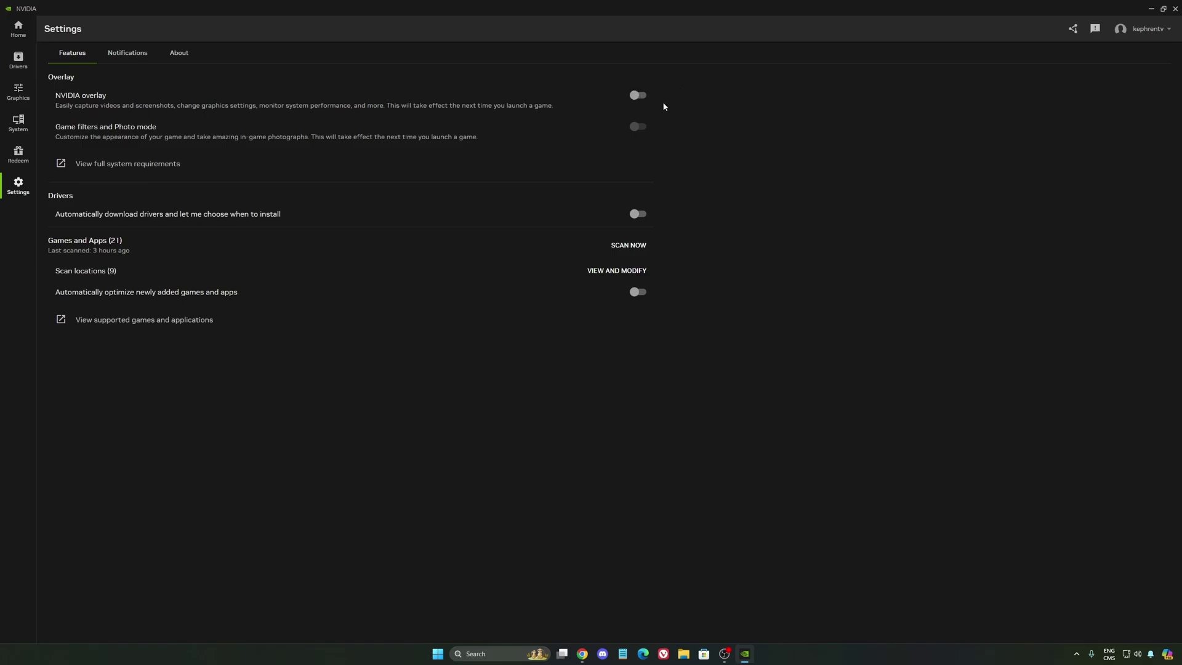
pyautogui.click(1151, 9)
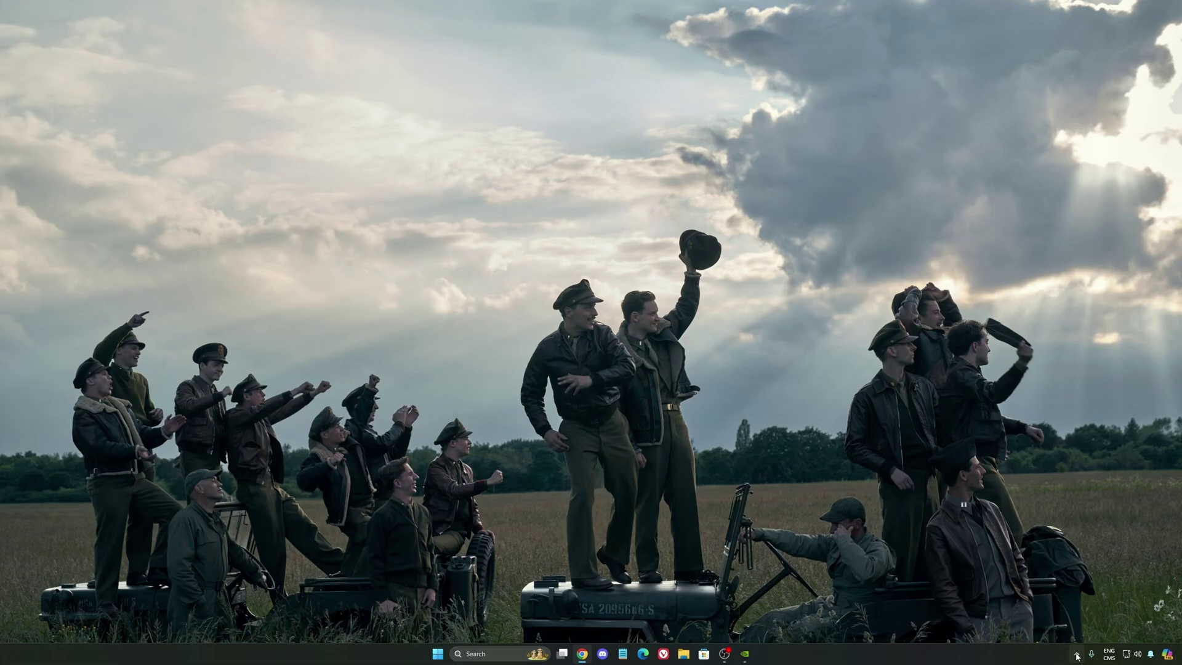
# Launch NVIDIA Control Panel from the tray and show Manage 3D Settings' global list.
pyautogui.click(1077, 655)
pyautogui.rightClick(1040, 589)
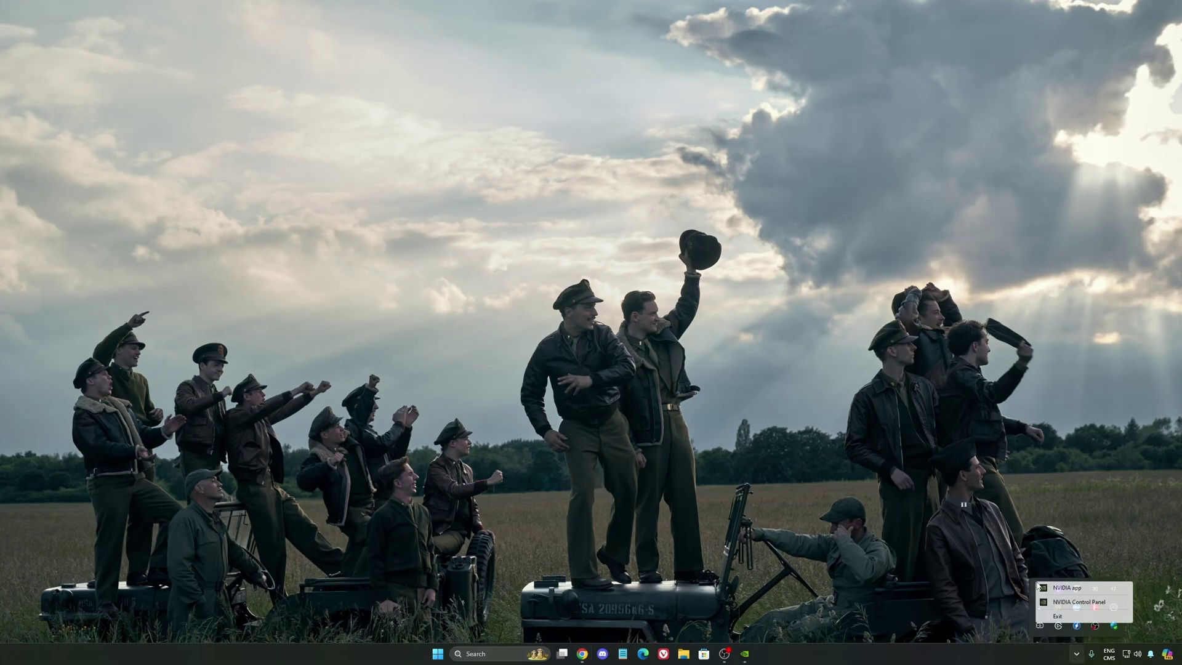
pyautogui.click(1080, 603)
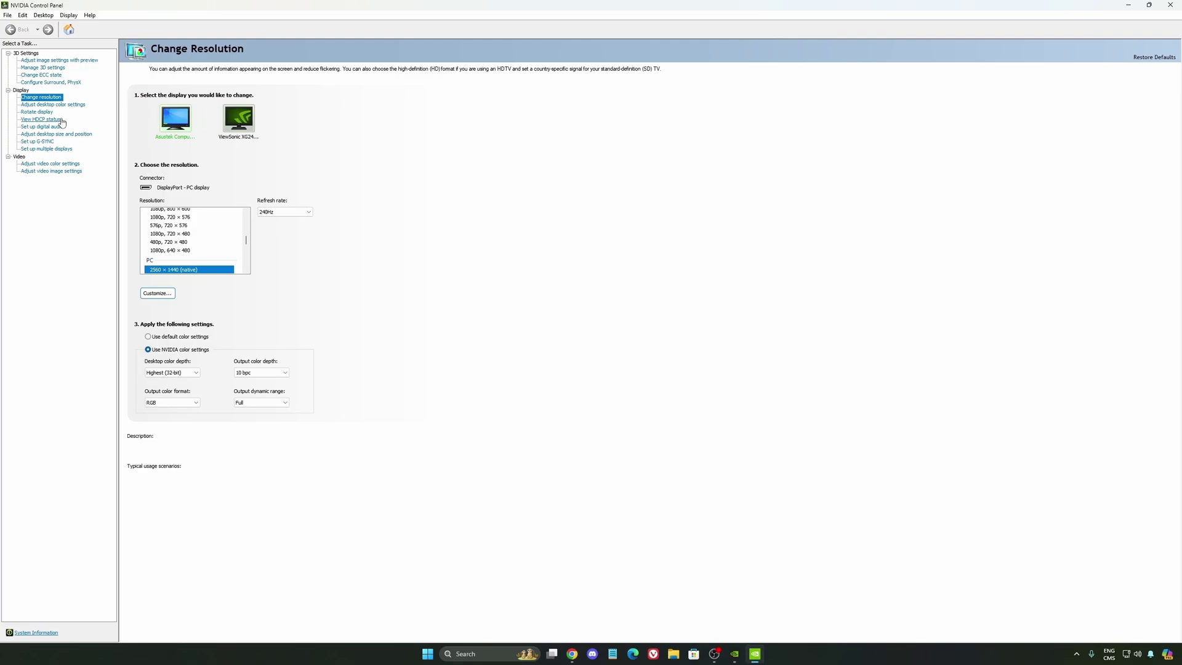
pyautogui.click(55, 68)
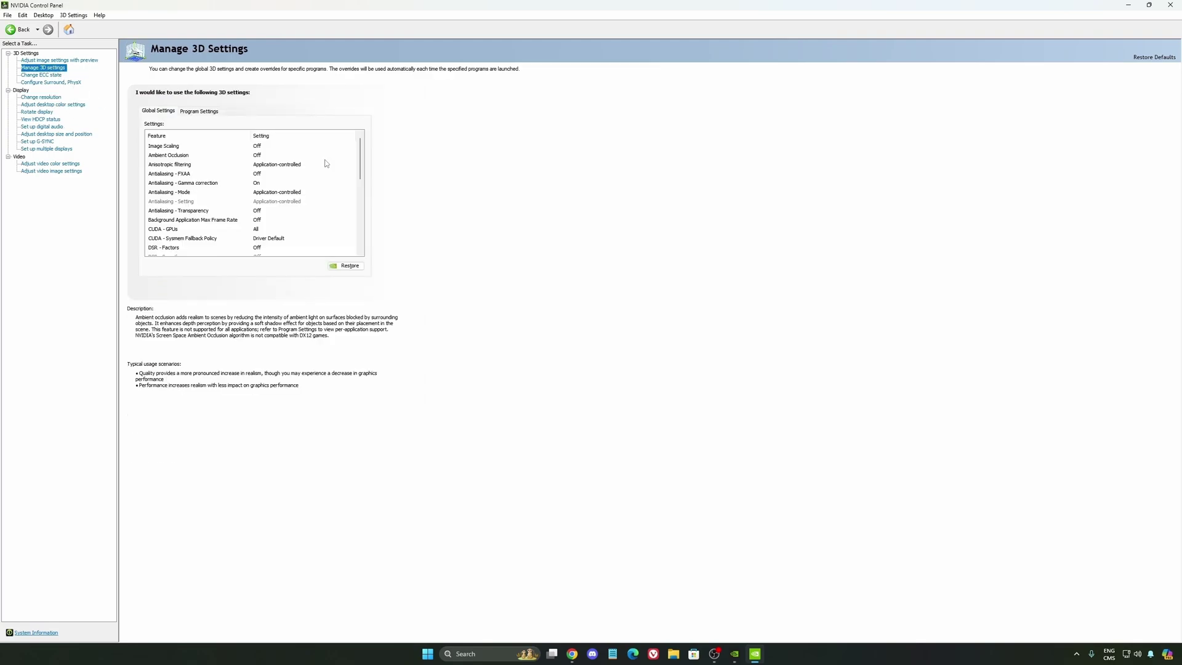
pyautogui.moveTo(357, 157); pyautogui.dragTo(357, 179)
pyautogui.moveTo(178, 213)
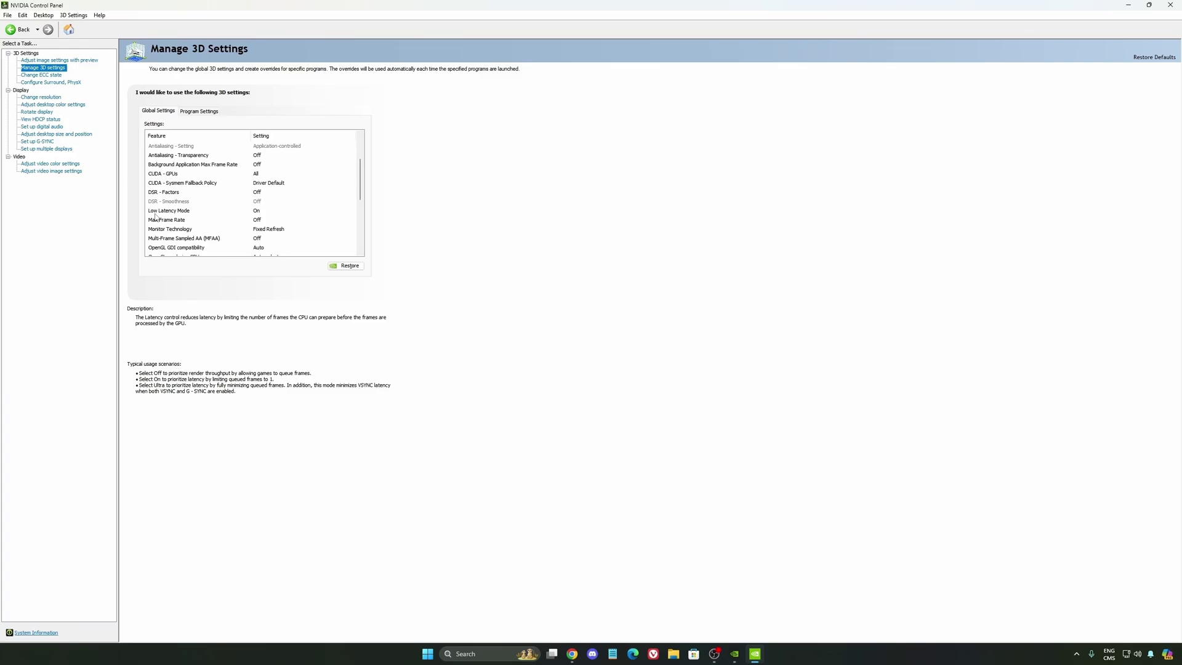
pyautogui.scroll(-3, 355, 196)
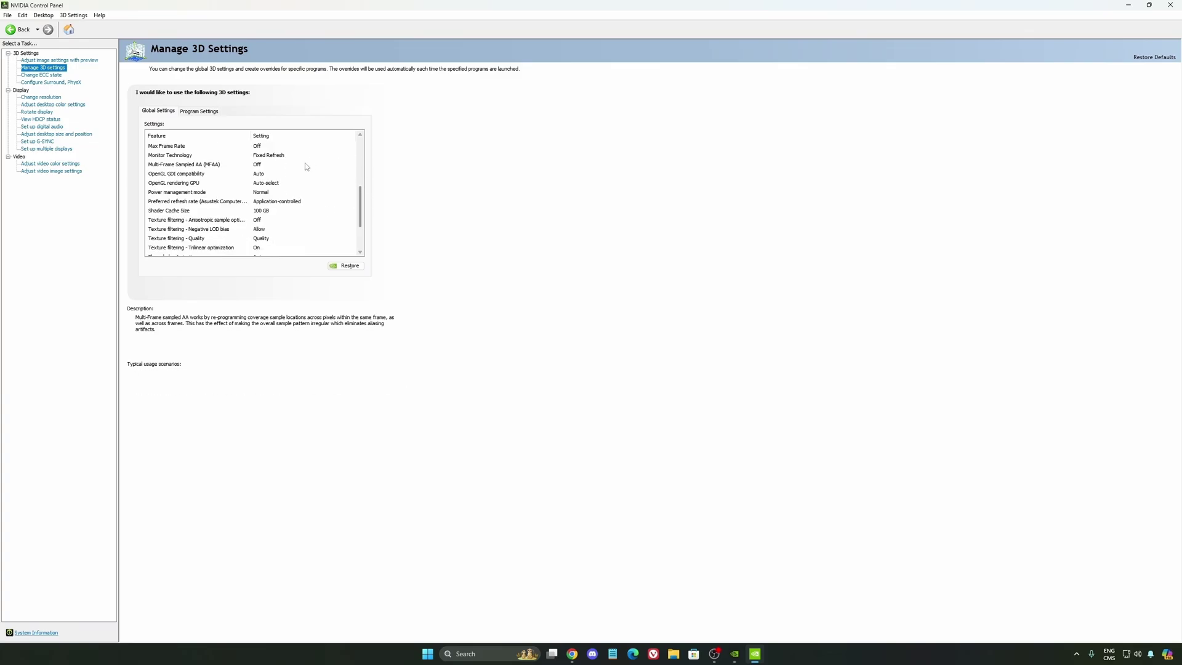
# Keep Power management mode at Normal and Shader Cache Size at 100 GB.
pyautogui.click(261, 196)
pyautogui.click(264, 196)
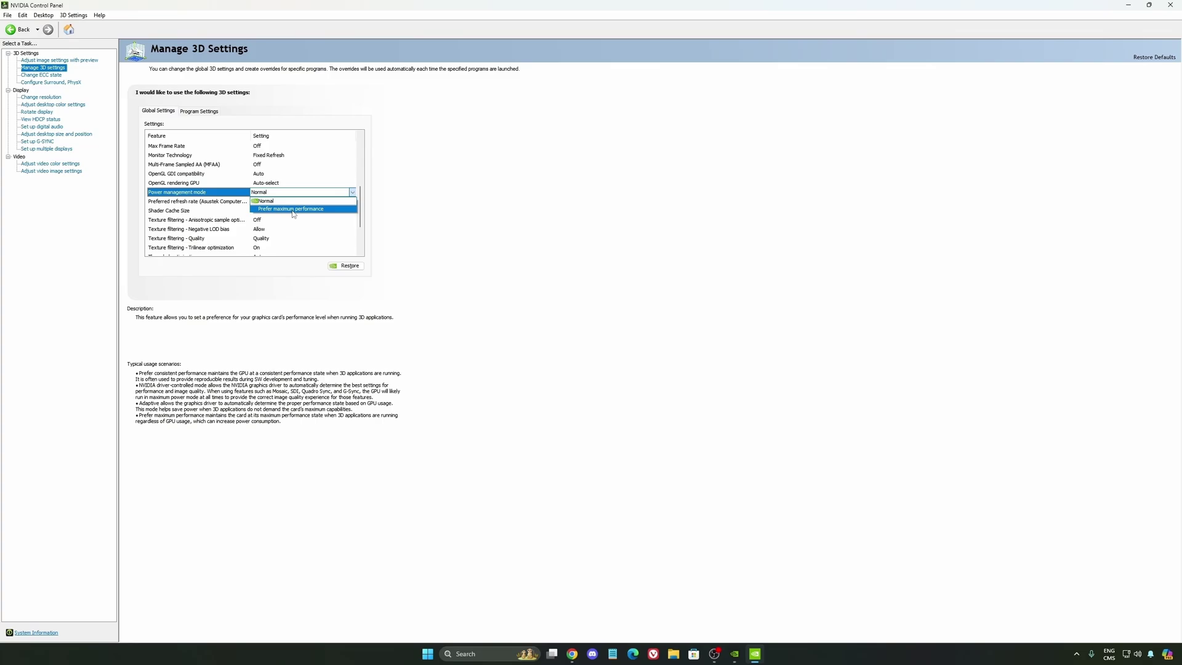
pyautogui.click(452, 214)
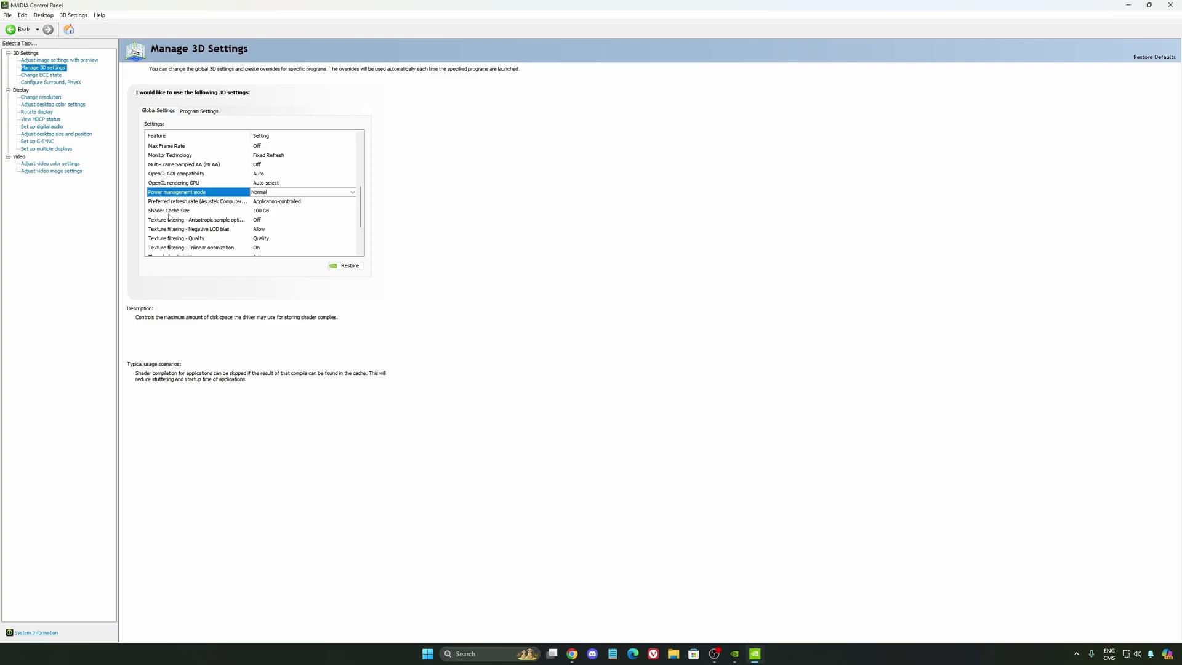
pyautogui.click(283, 215)
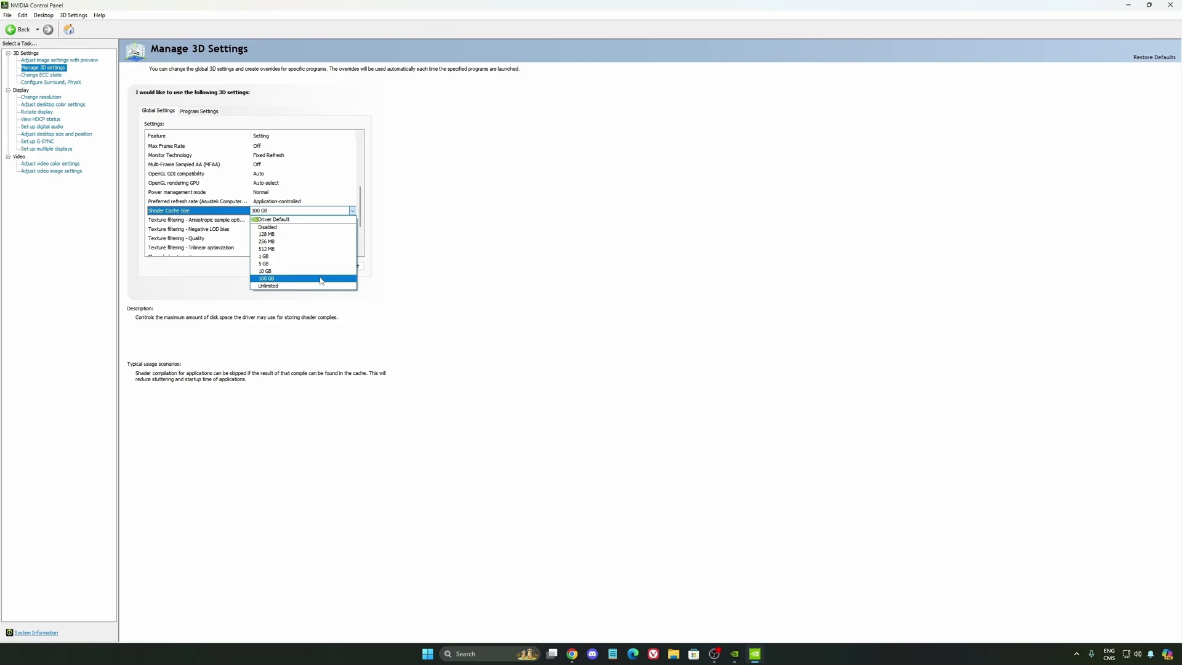
pyautogui.click(414, 285)
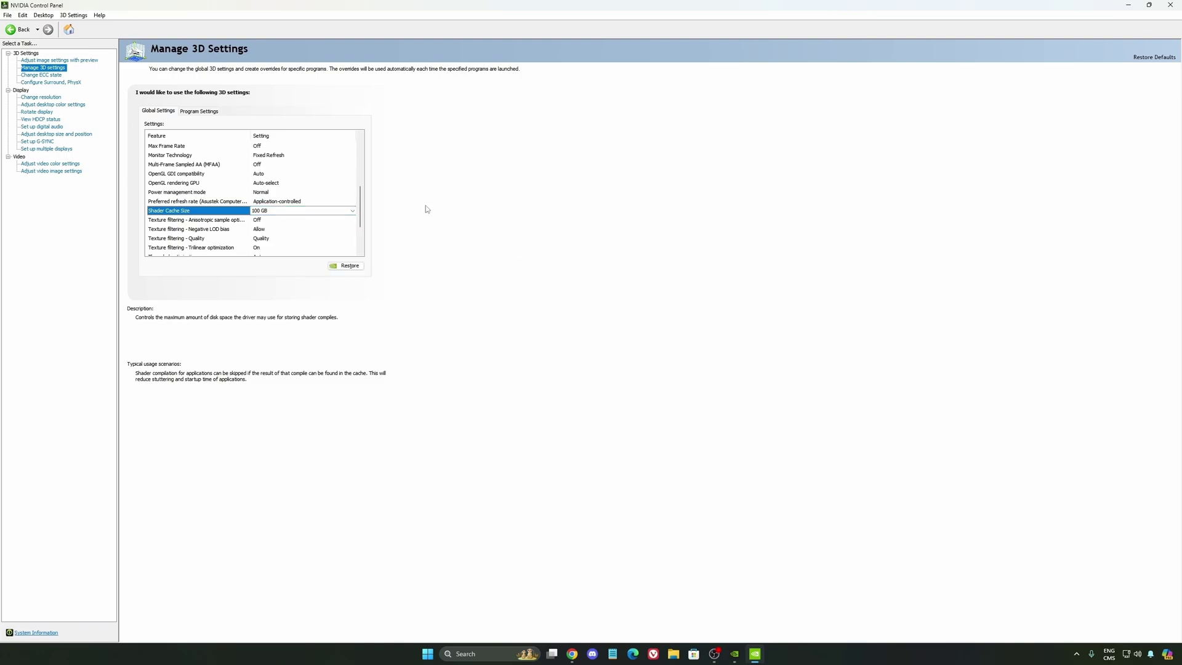
# Keep the display refresh rate at 240Hz under Change resolution, then go to Set up G-SYNC.
pyautogui.click(41, 96)
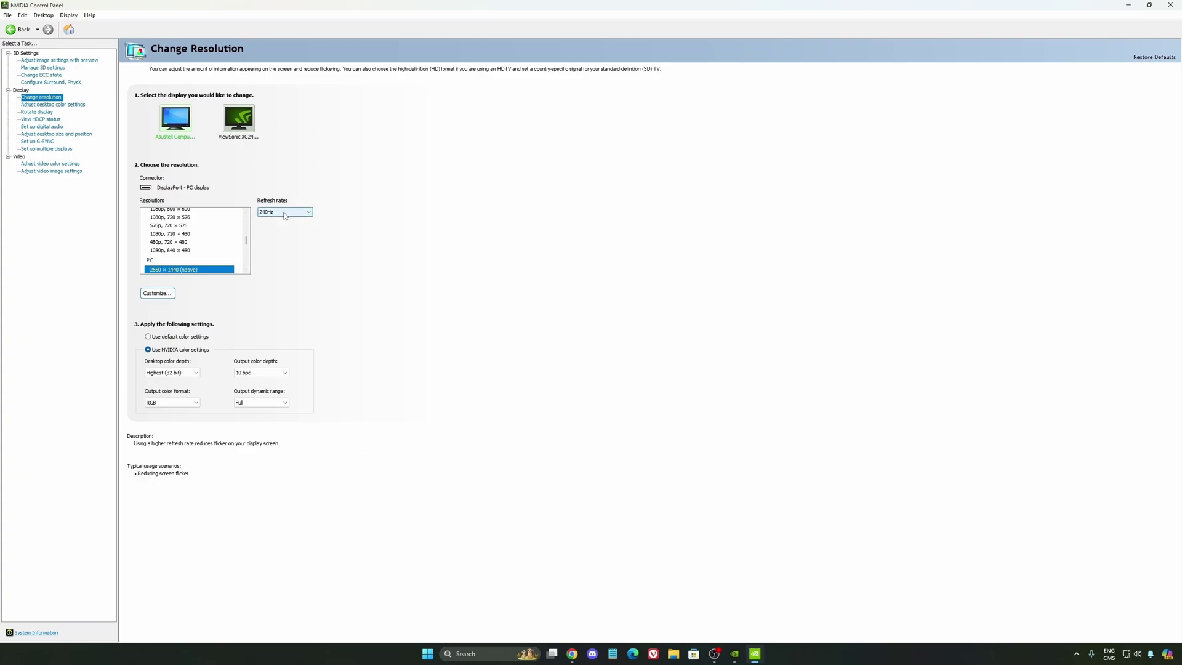
pyautogui.click(283, 213)
pyautogui.click(346, 218)
pyautogui.click(278, 216)
pyautogui.click(404, 216)
pyautogui.click(38, 141)
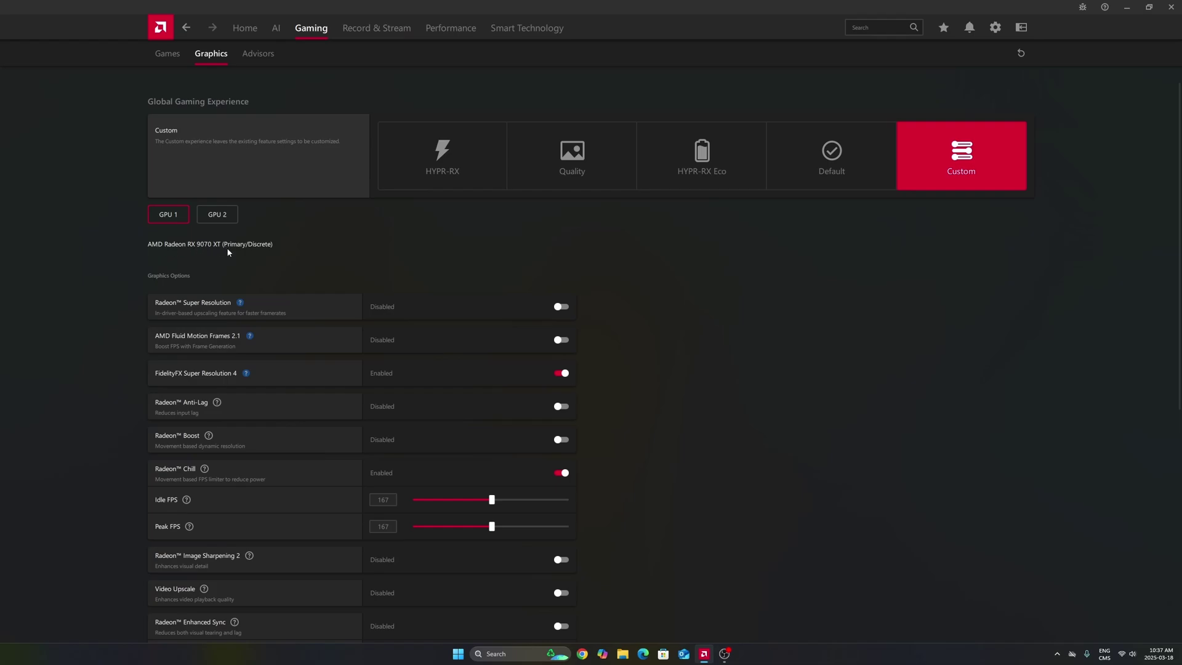
pyautogui.click(219, 217)
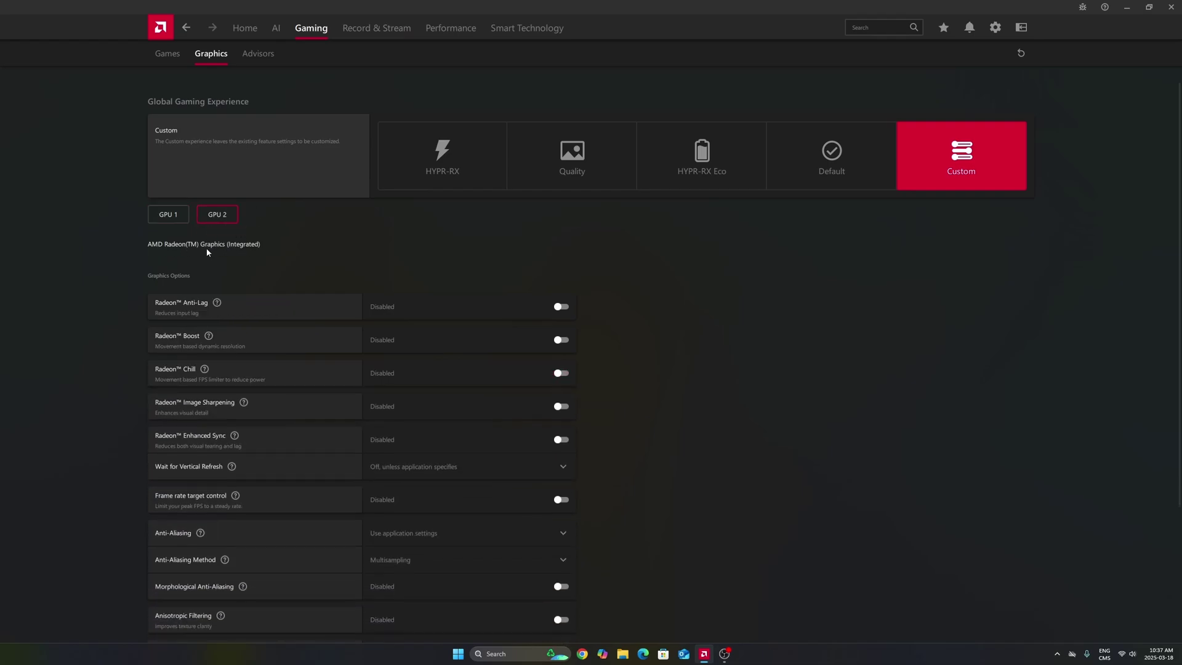
pyautogui.click(177, 217)
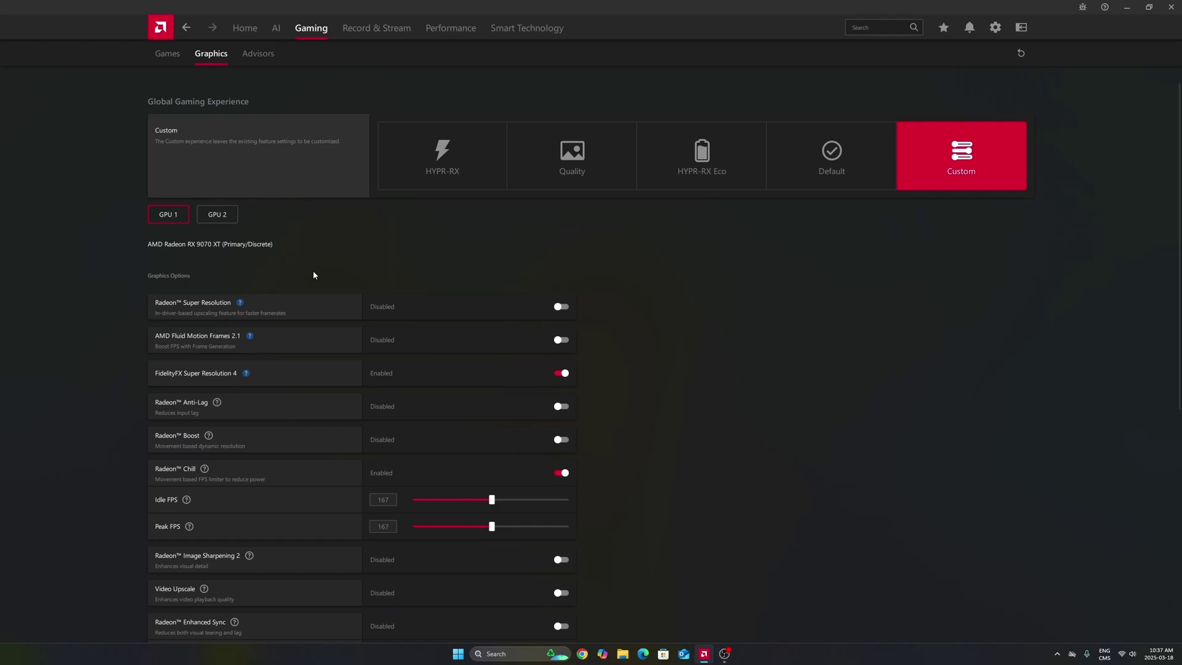
pyautogui.click(223, 218)
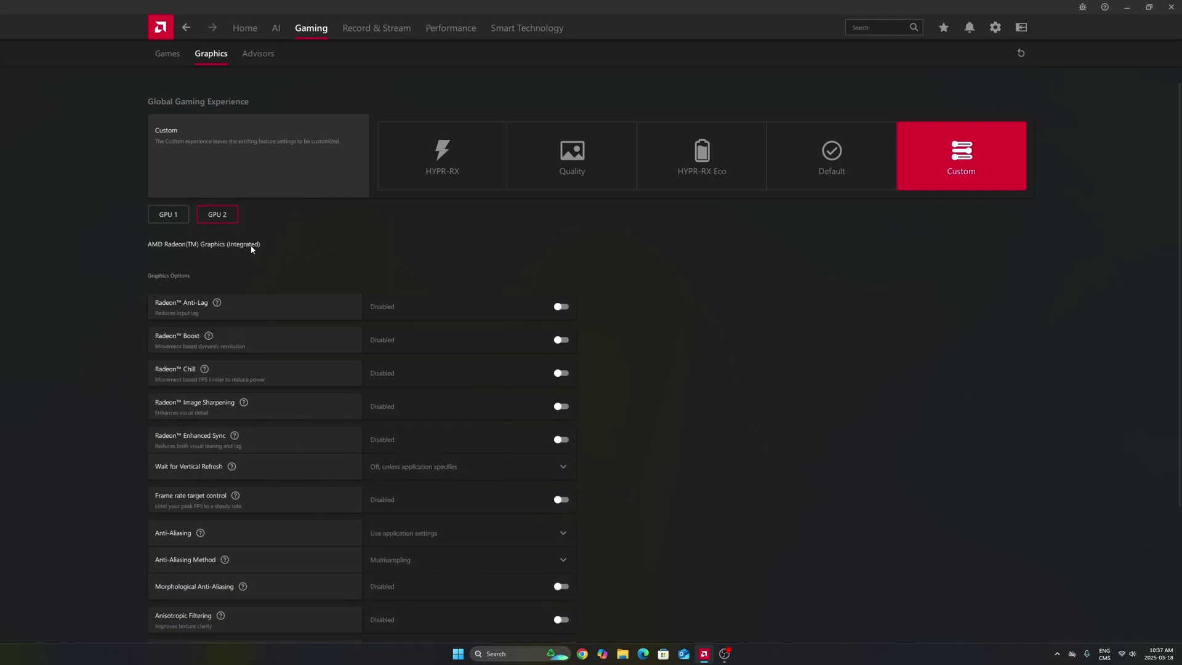
pyautogui.click(183, 214)
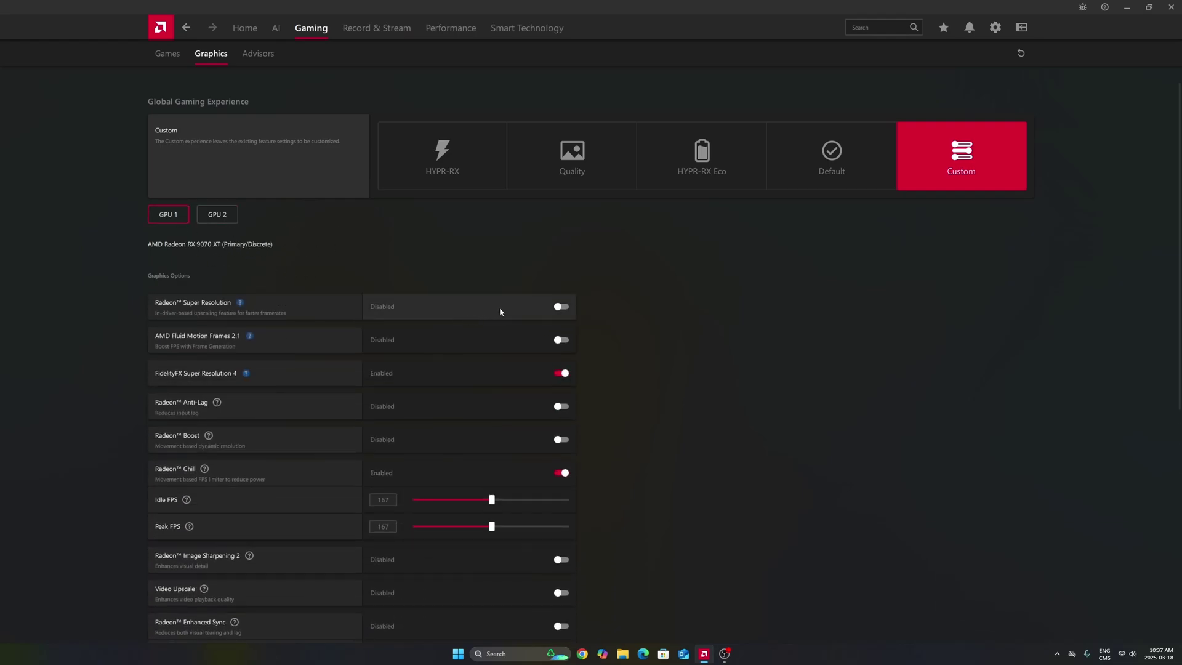
pyautogui.scroll(-1, 684, 311)
pyautogui.scroll(-2, 683, 307)
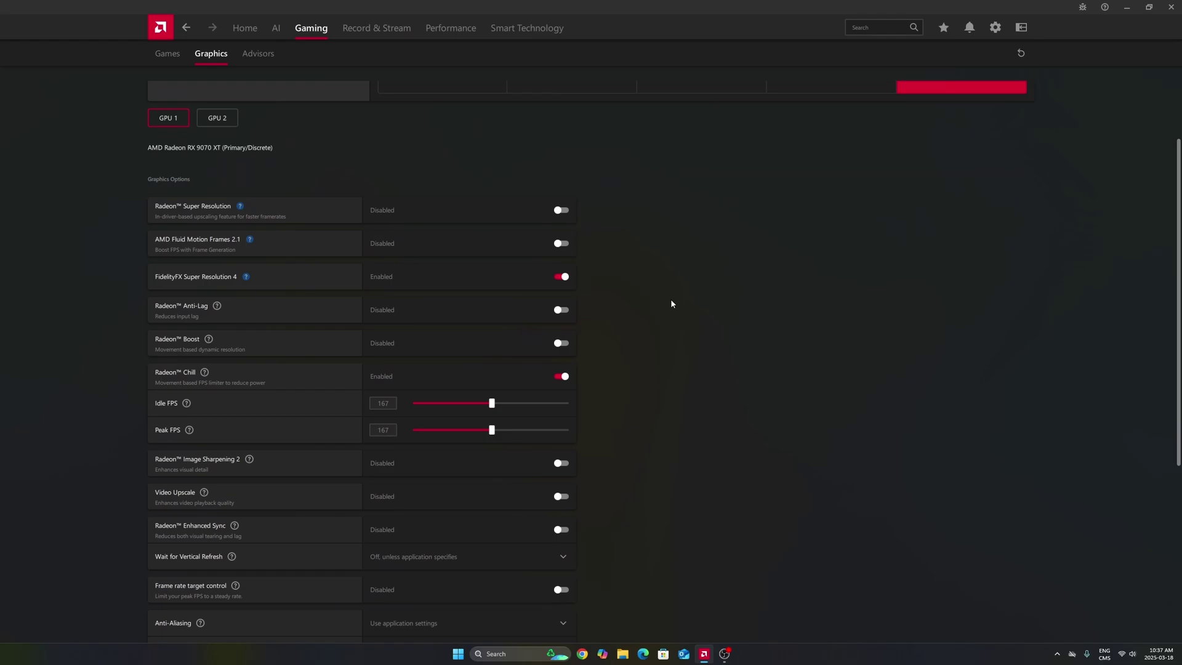
pyautogui.moveTo(186, 285)
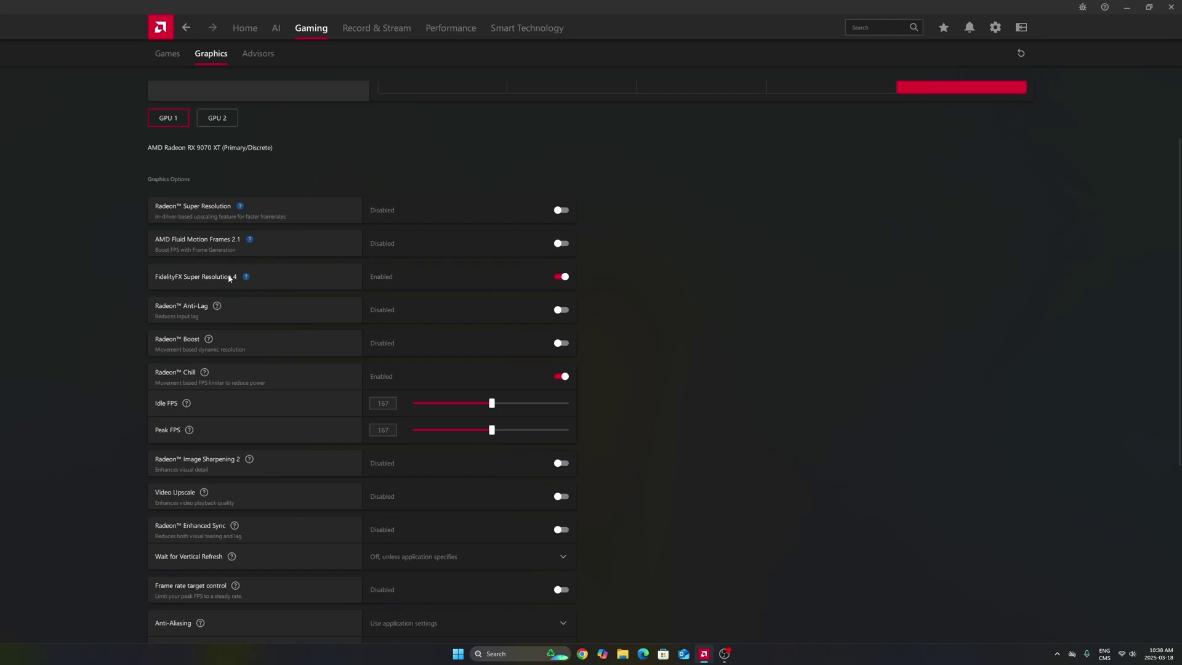
pyautogui.moveTo(244, 277)
pyautogui.scroll(-3, 670, 273)
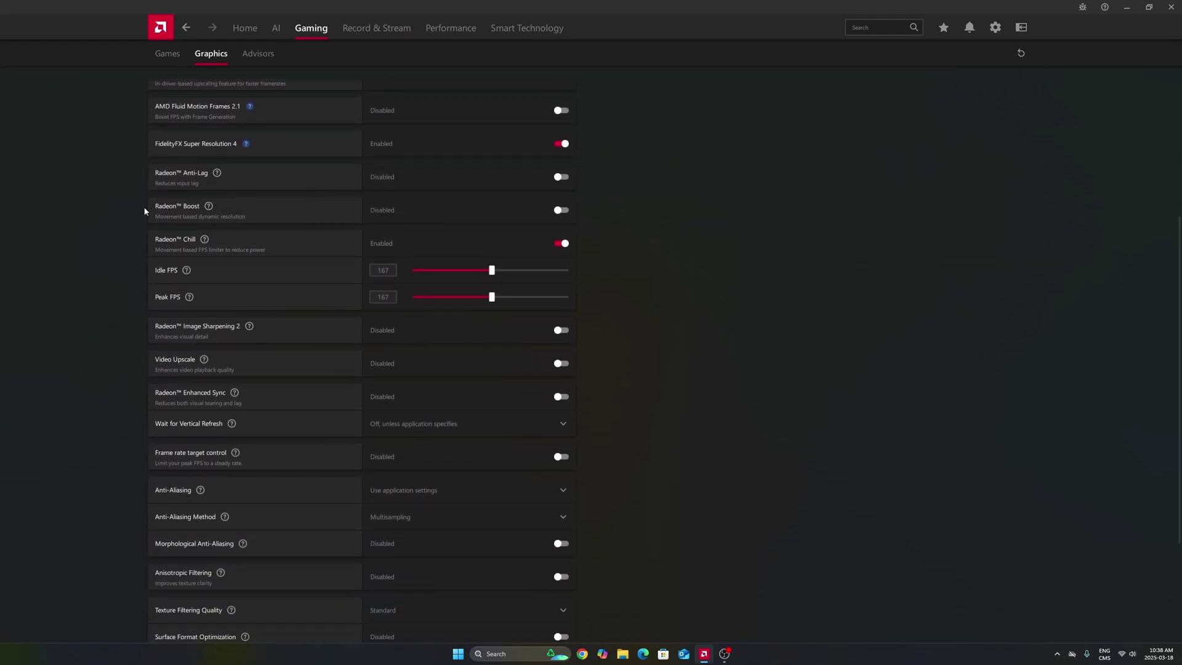
pyautogui.scroll(-1, 258, 202)
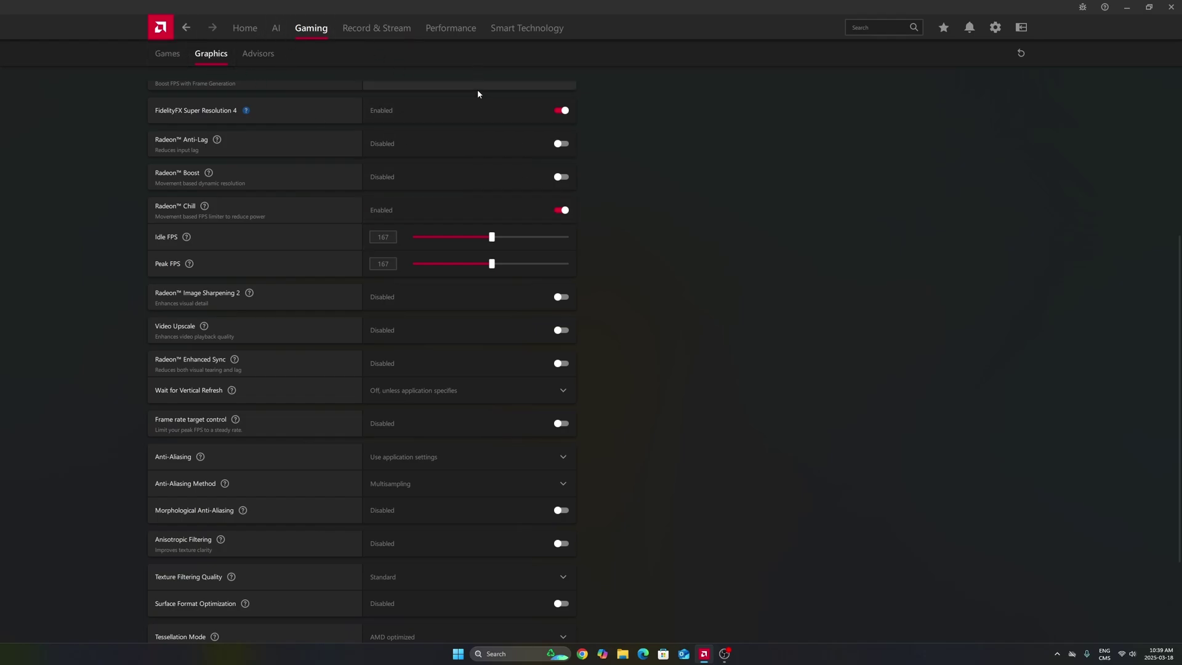
pyautogui.scroll(-2, 478, 93)
pyautogui.scroll(6, 480, 478)
pyautogui.scroll(-6, 487, 320)
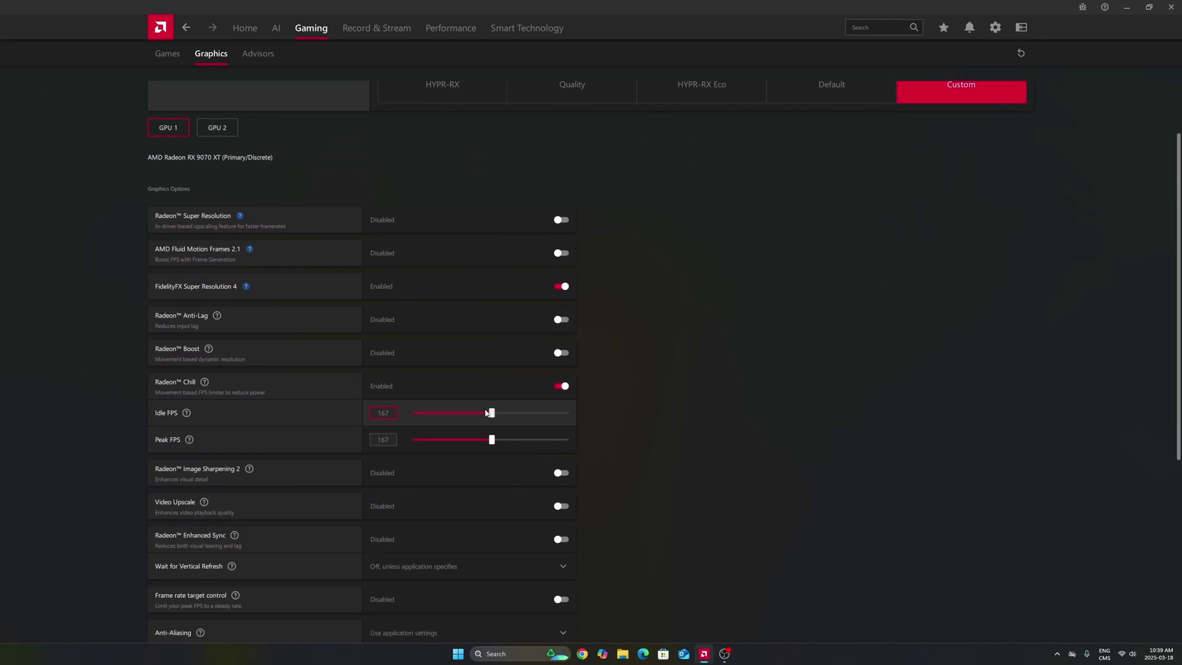
pyautogui.click(168, 53)
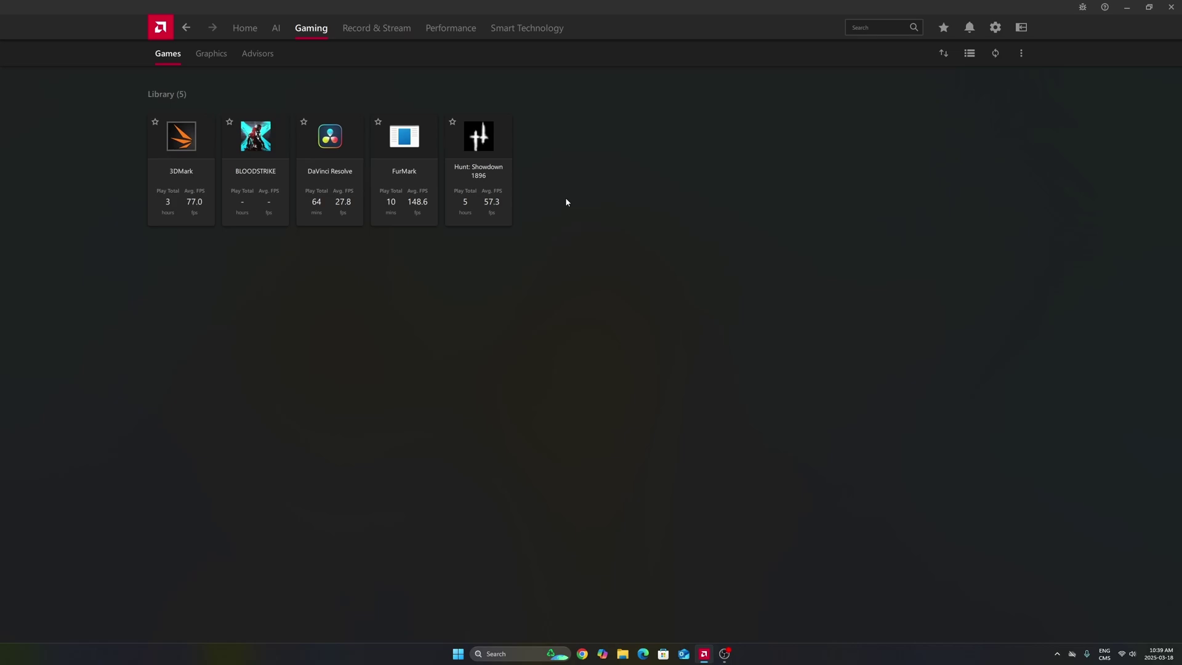
pyautogui.click(209, 54)
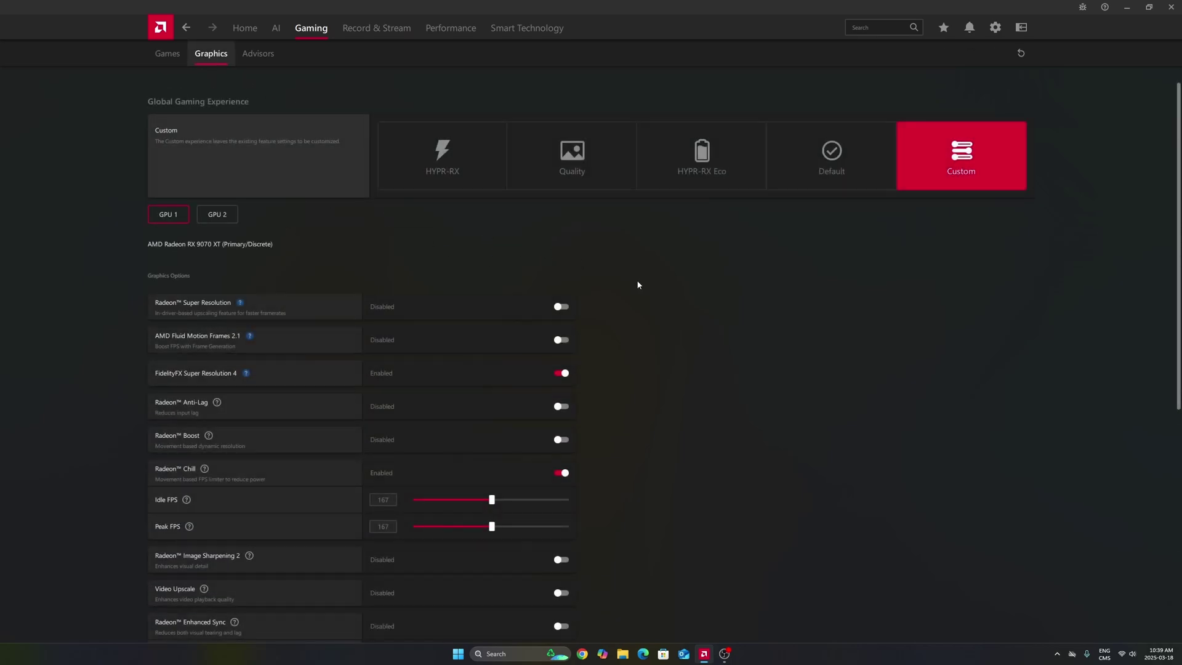
pyautogui.scroll(-6, 620, 329)
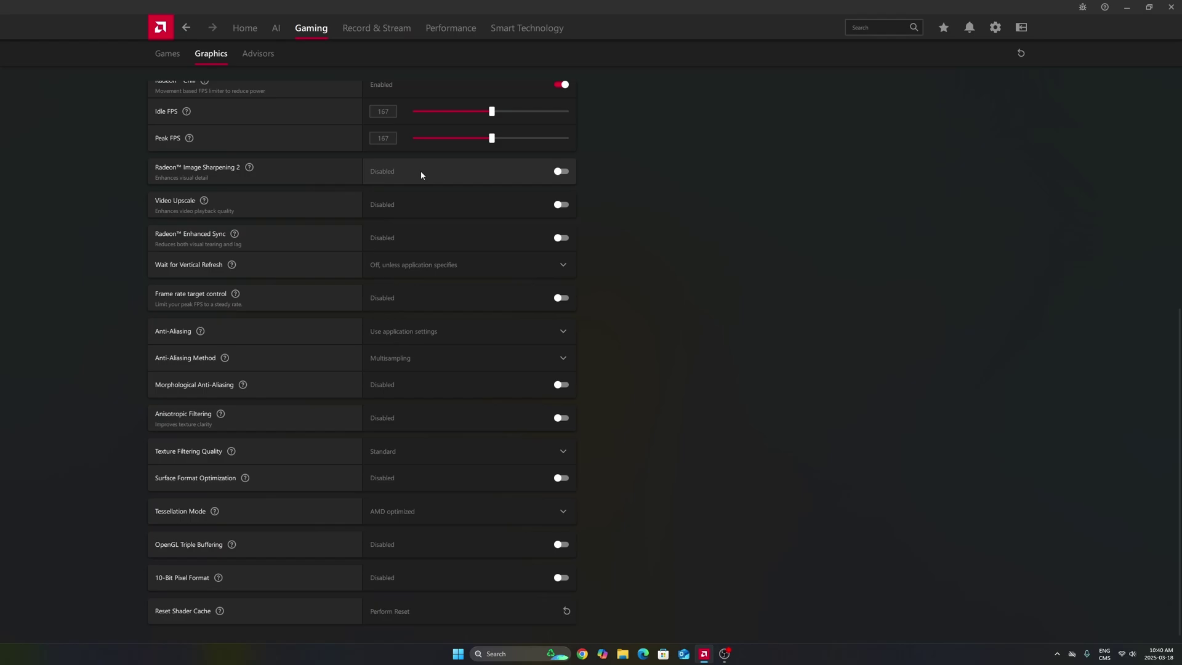
pyautogui.click(561, 171)
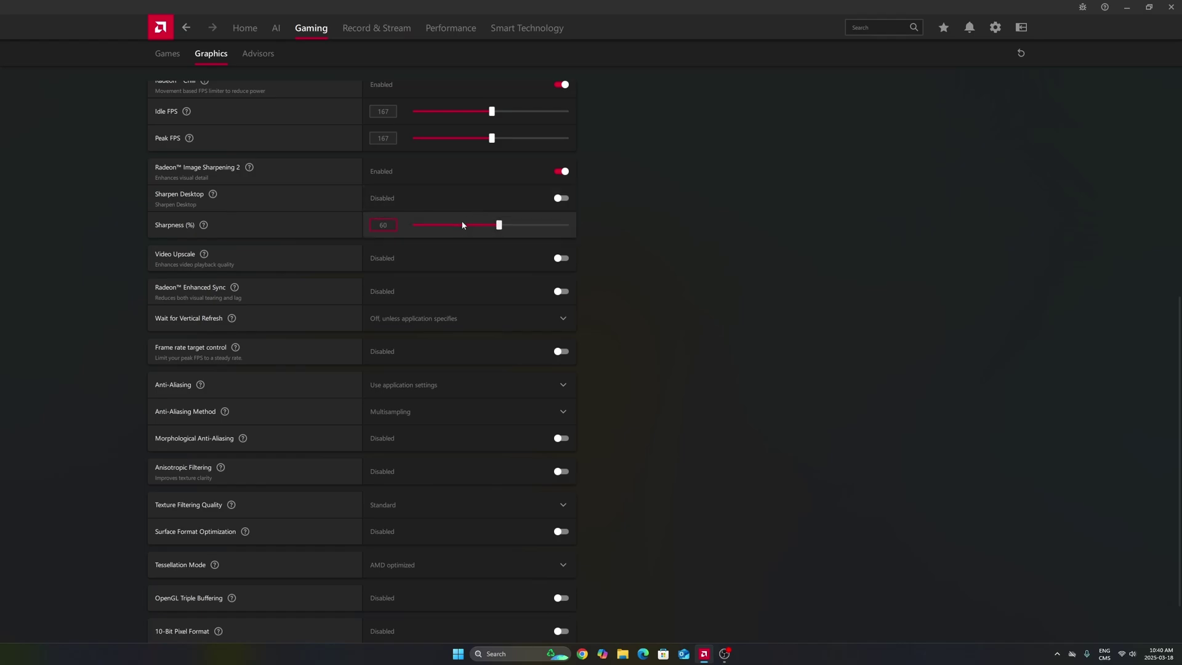
pyautogui.click(560, 173)
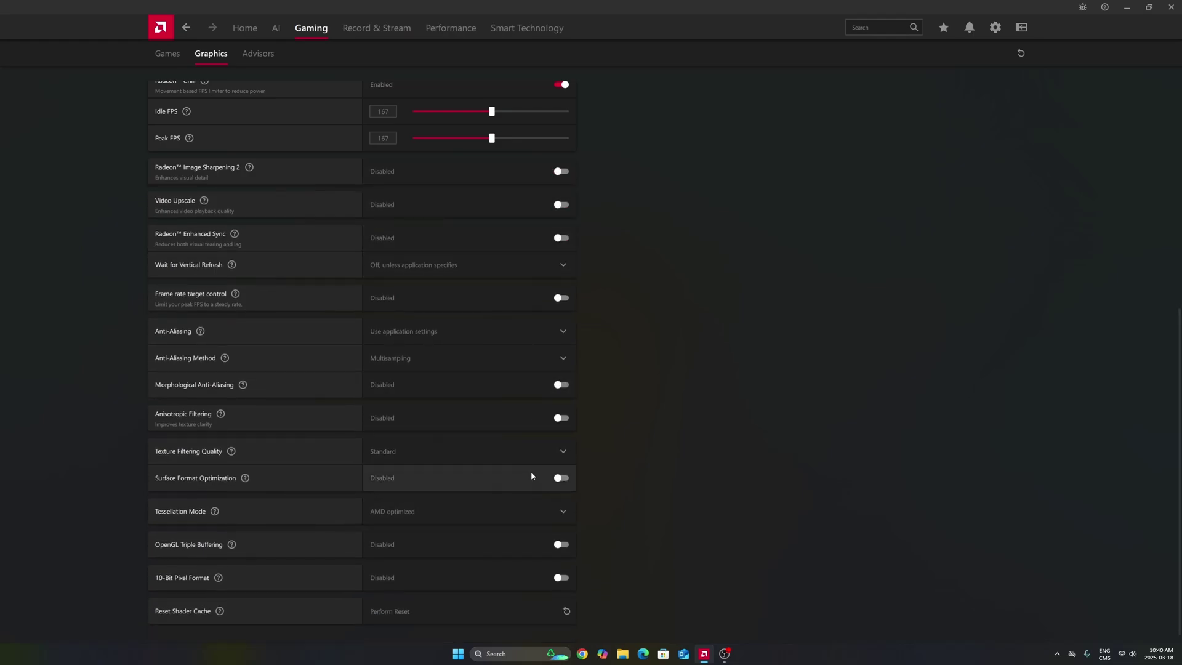
pyautogui.scroll(-1, 530, 471)
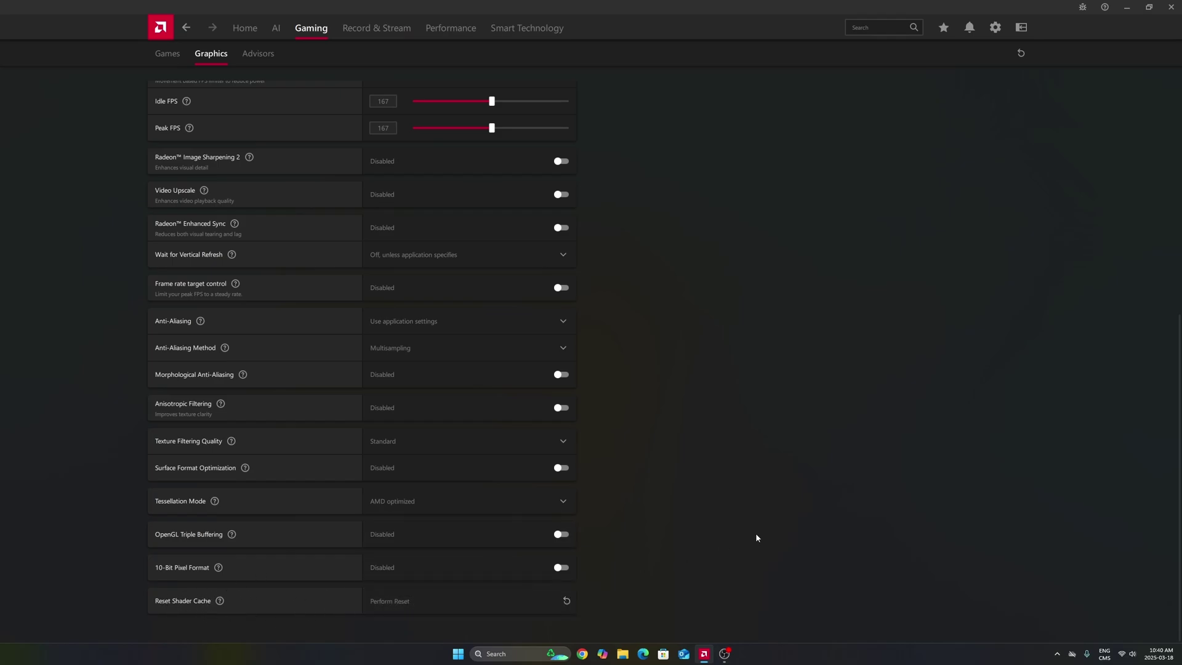
pyautogui.scroll(6, 684, 345)
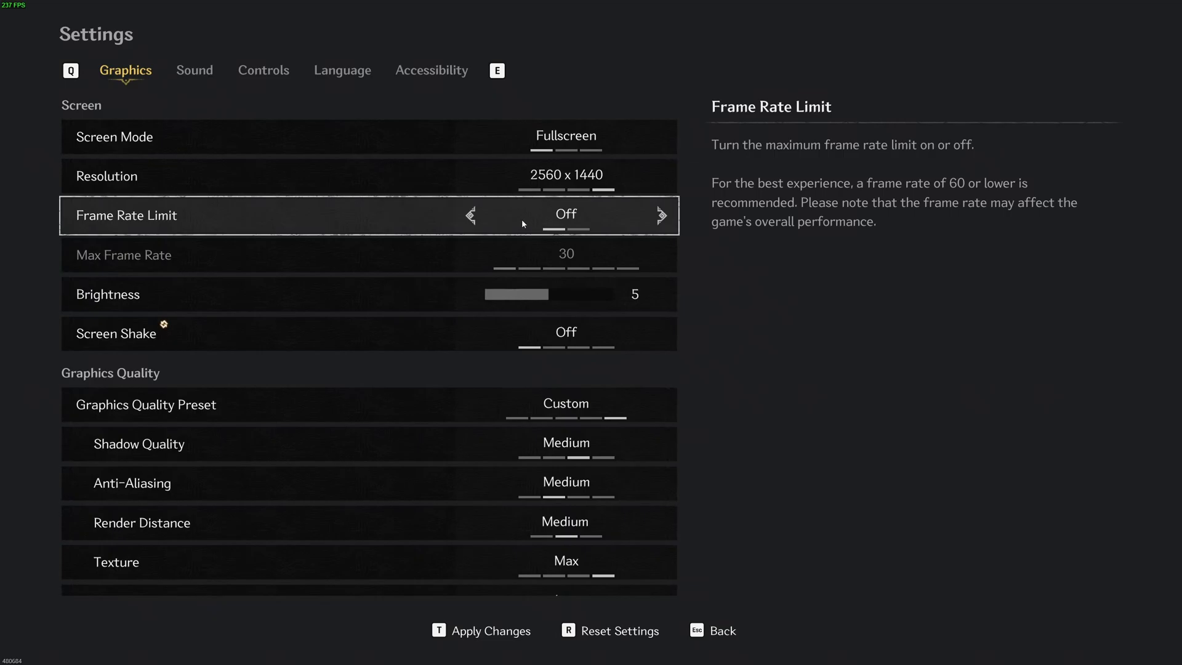
# Scroll through Graphics Quality: Custom preset, Texture Max, Post-Processing Low, others Medium.
pyautogui.scroll(-1, 379, 329)
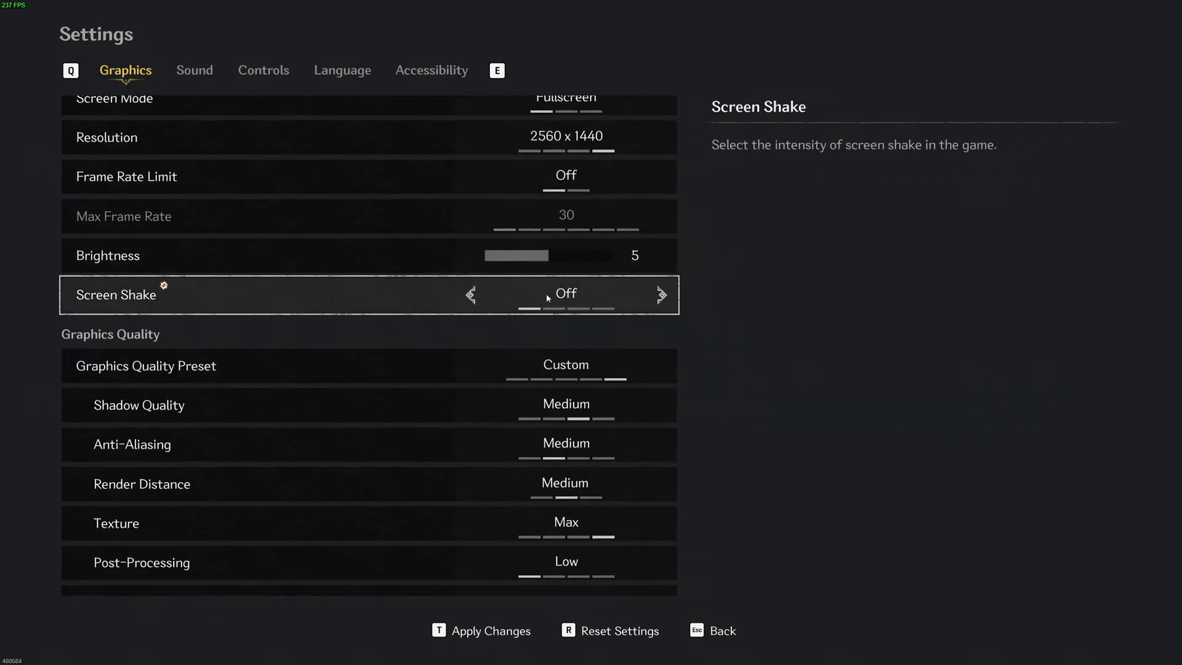
pyautogui.scroll(-1, 548, 298)
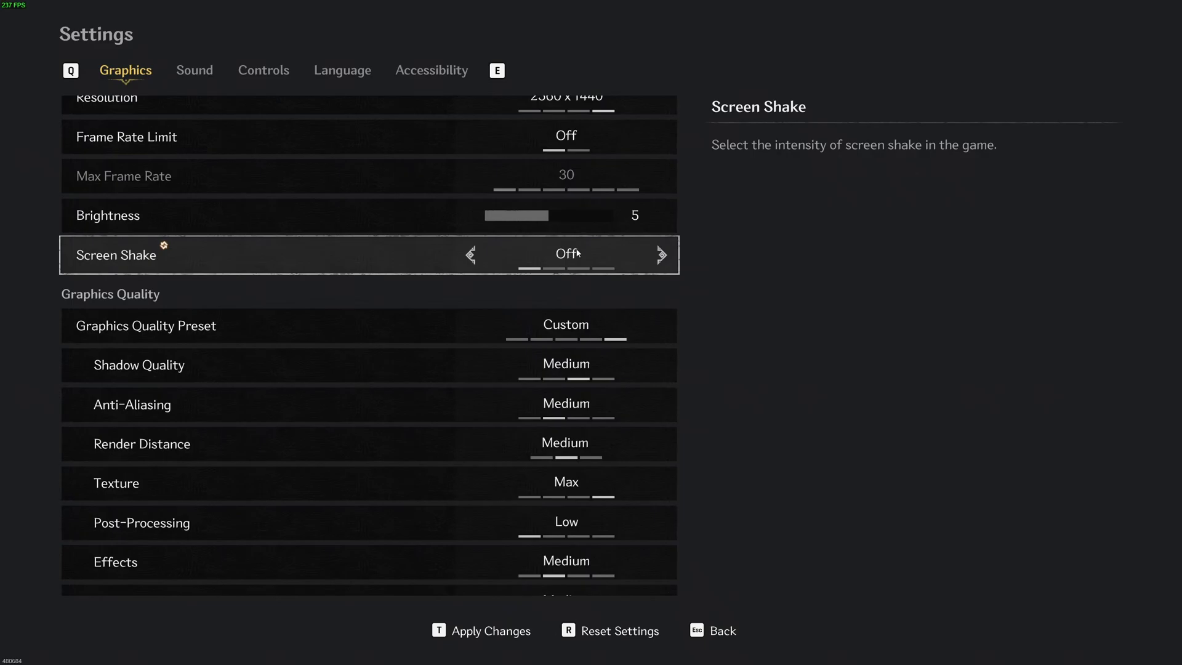
pyautogui.scroll(-3, 583, 262)
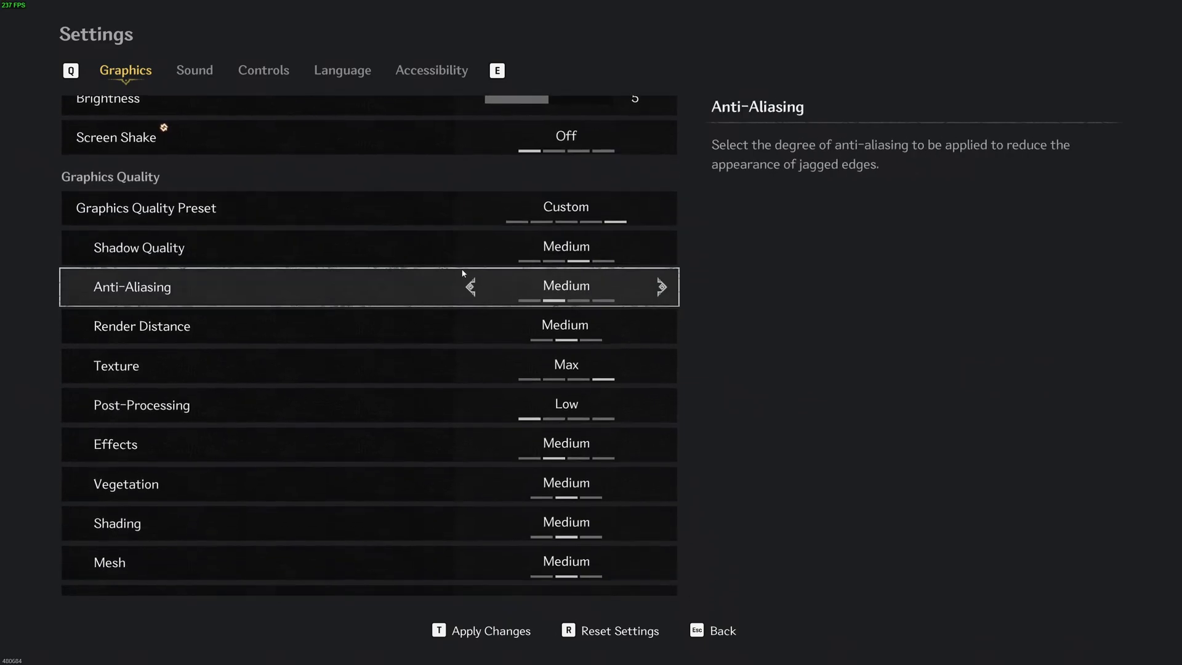
pyautogui.scroll(3, 141, 320)
pyautogui.scroll(-1, 148, 320)
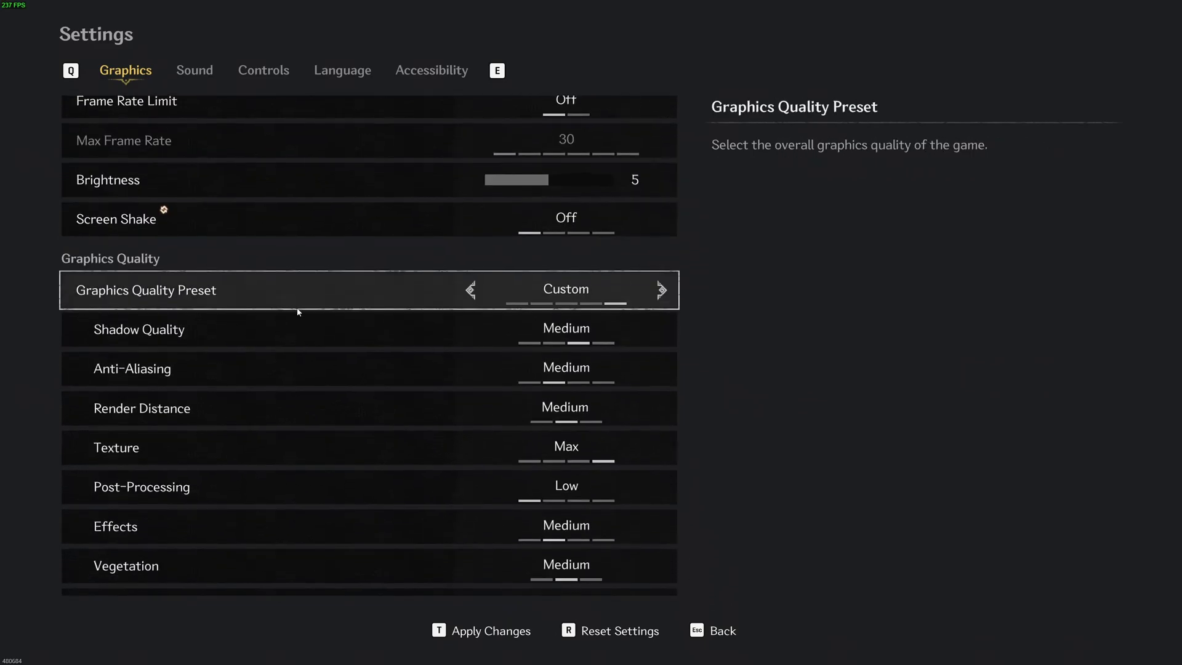
pyautogui.click(472, 325)
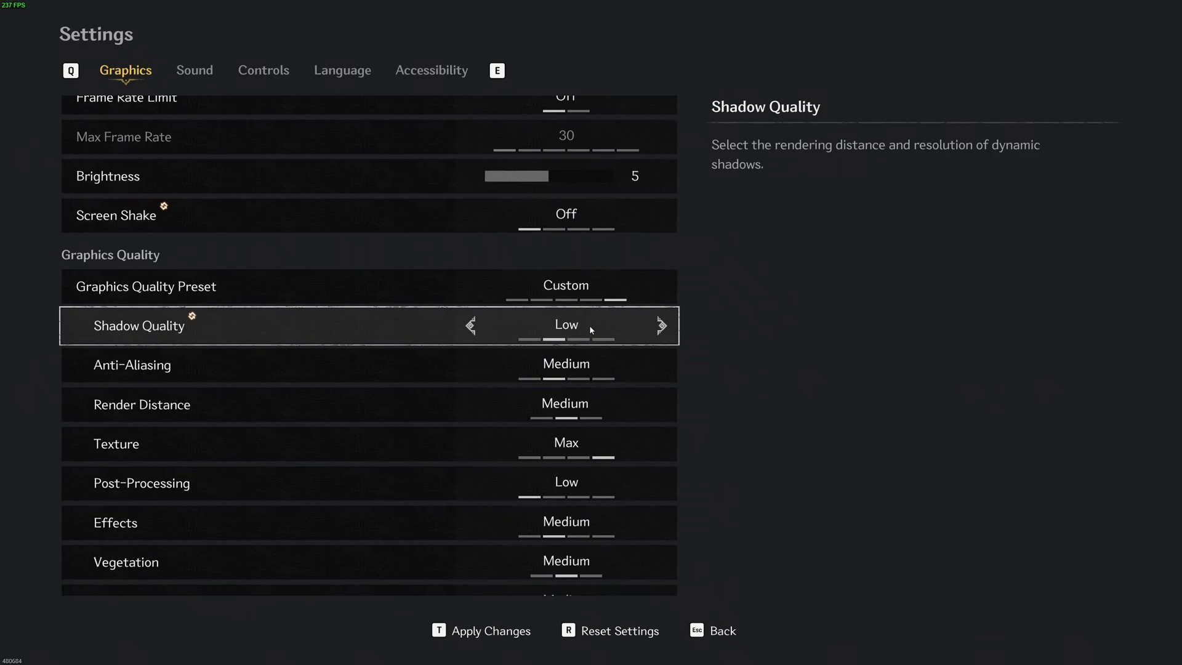
pyautogui.click(655, 328)
pyautogui.click(664, 326)
pyautogui.click(472, 326)
pyautogui.click(471, 326)
pyautogui.click(472, 326)
pyautogui.click(661, 327)
pyautogui.click(661, 326)
pyautogui.scroll(-2, 165, 302)
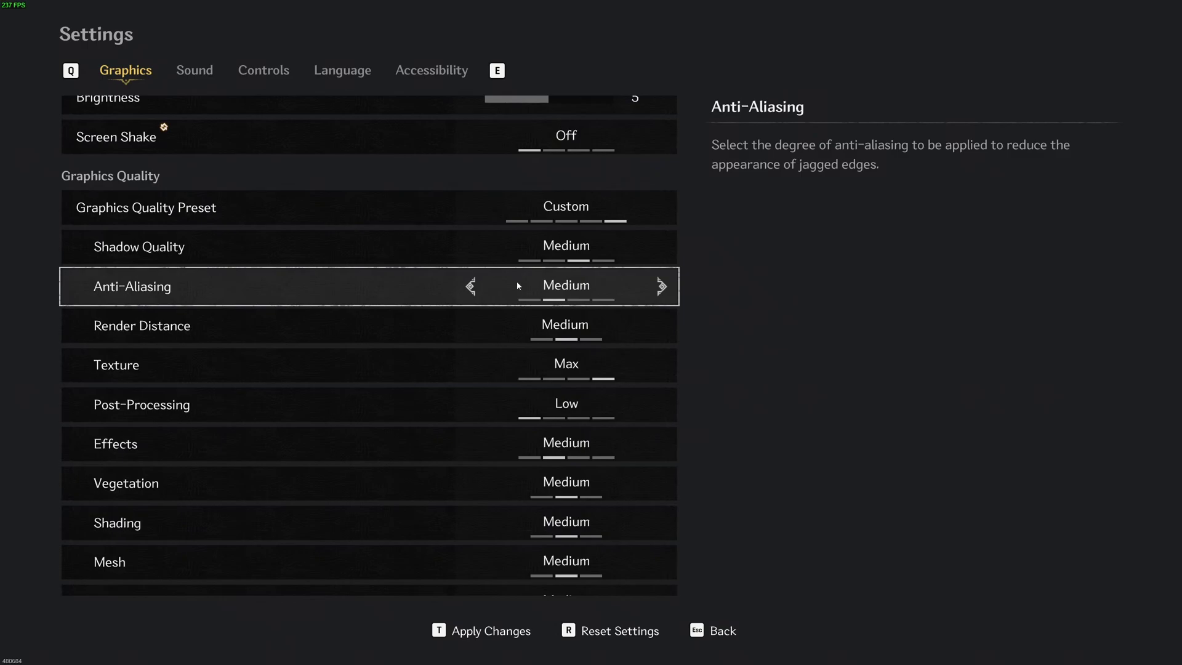
pyautogui.scroll(-1, 194, 329)
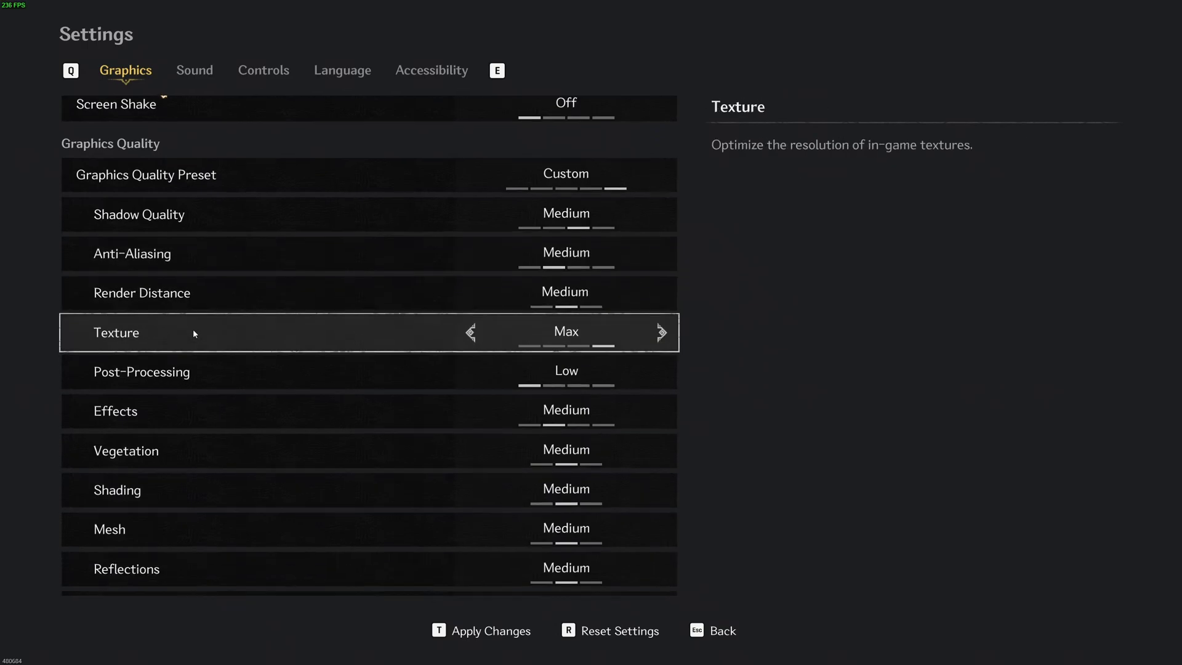
pyautogui.click(658, 287)
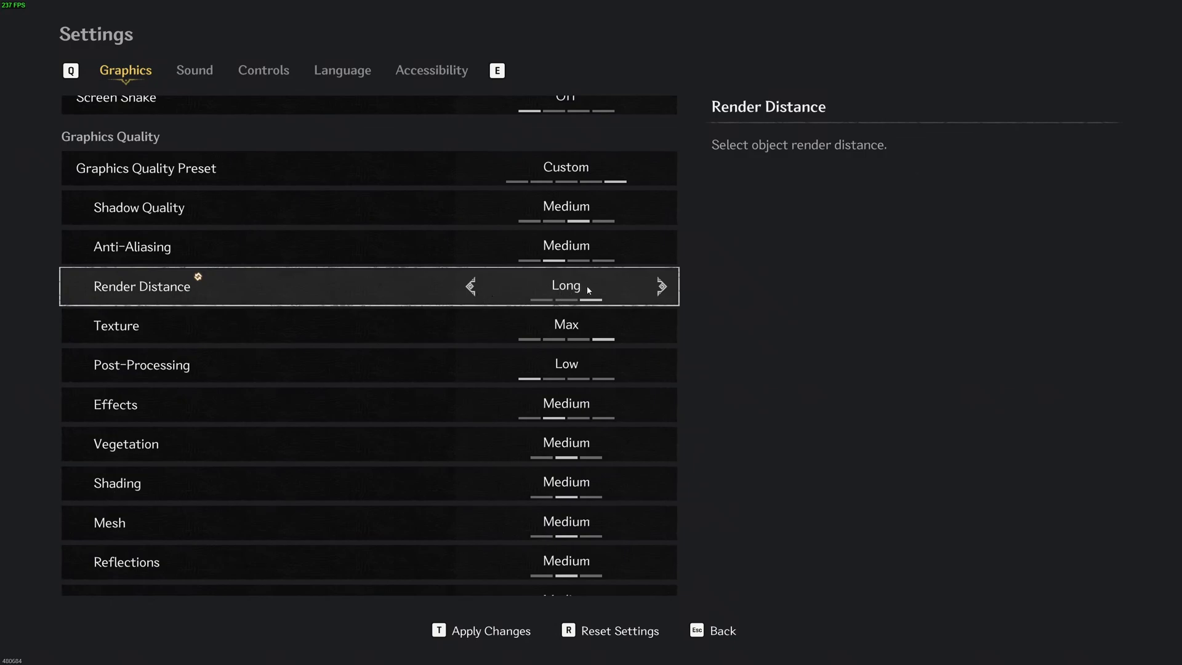
pyautogui.press('Left')
pyautogui.press('Down')
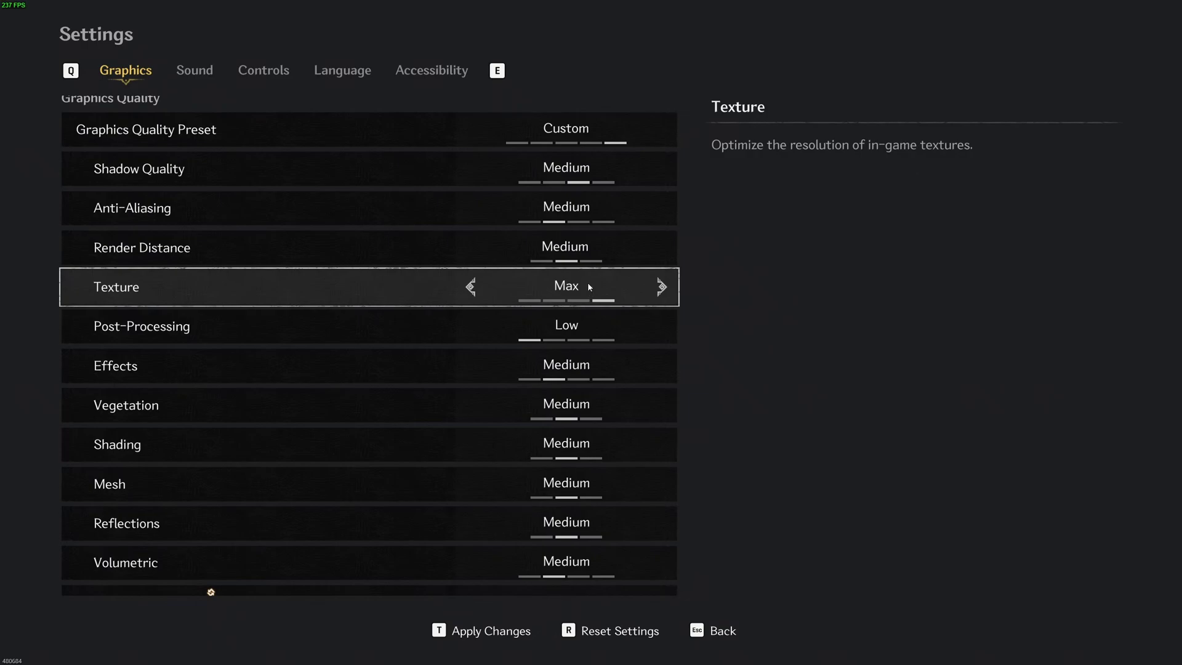
pyautogui.click(472, 287)
pyautogui.click(472, 287)
pyautogui.click(472, 288)
pyautogui.click(662, 290)
pyautogui.click(662, 288)
pyautogui.click(662, 287)
pyautogui.scroll(-1, 187, 293)
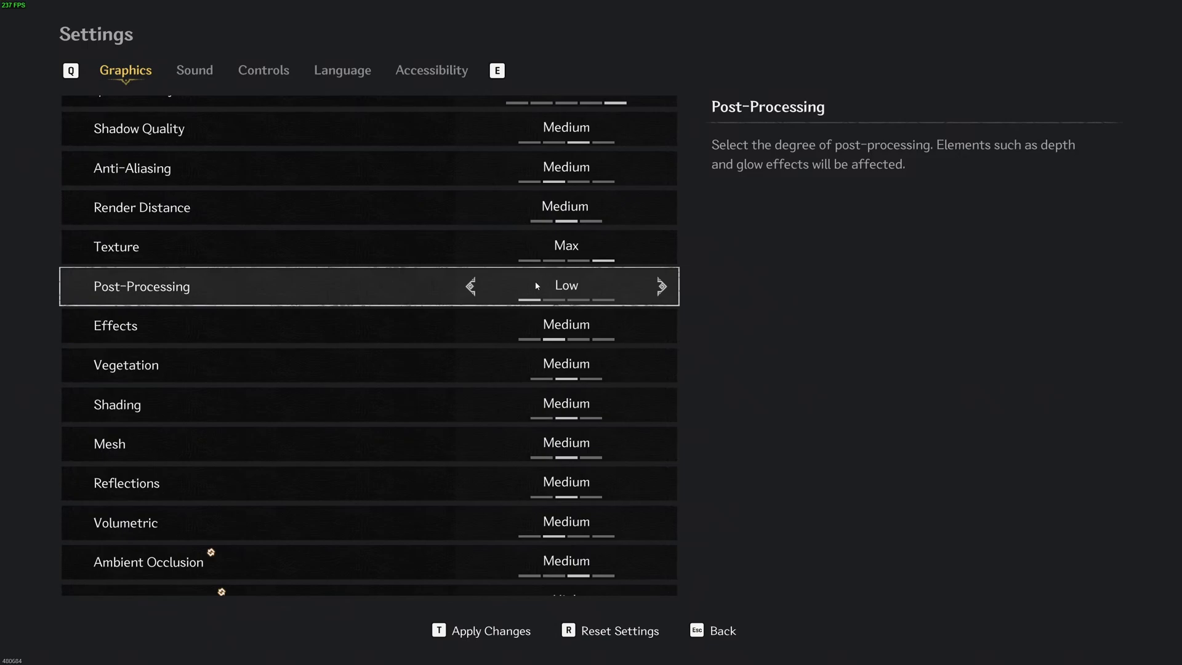
pyautogui.scroll(-1, 479, 295)
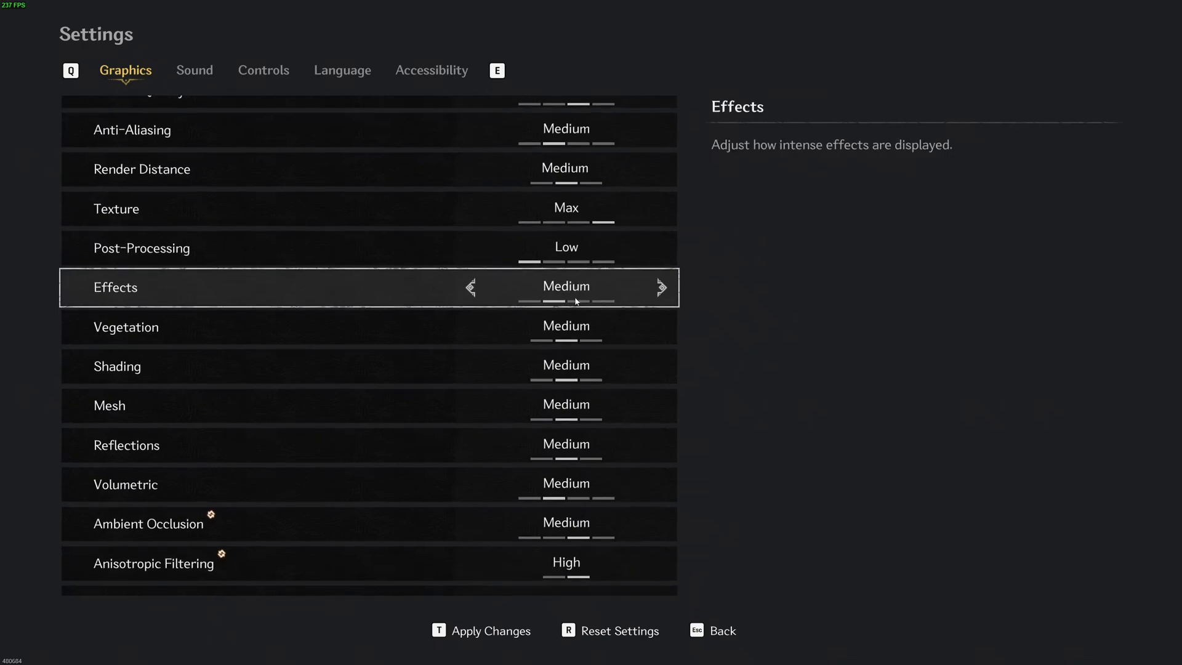
pyautogui.scroll(-1, 538, 306)
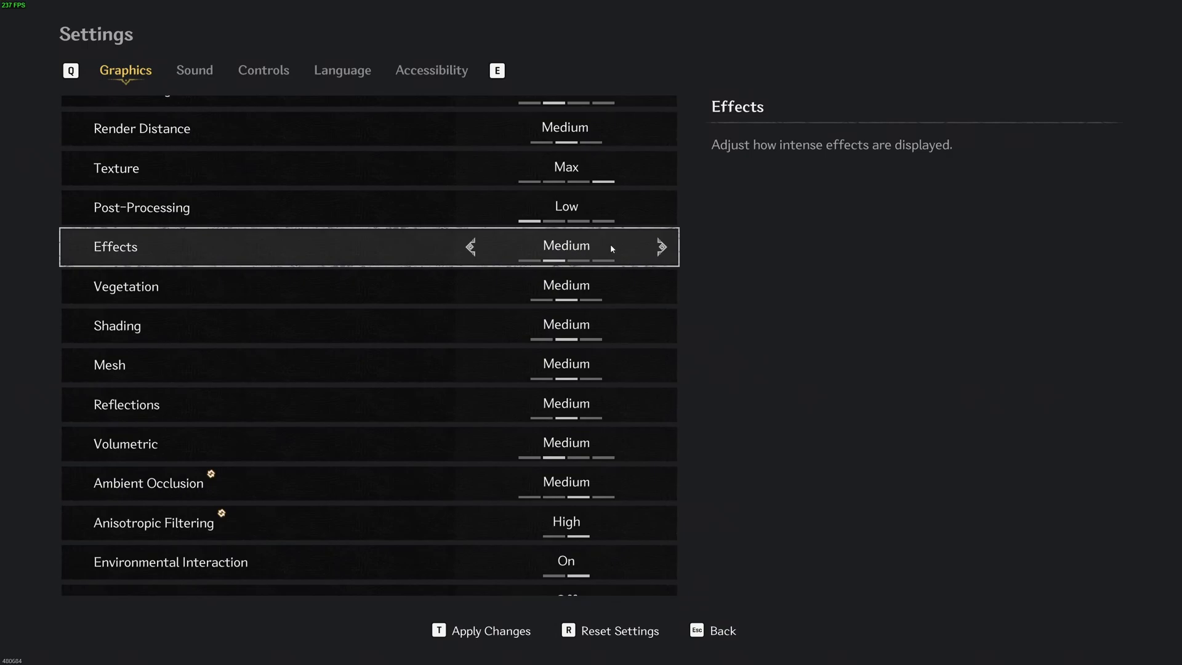
pyautogui.click(659, 253)
pyautogui.click(659, 252)
pyautogui.click(479, 252)
pyautogui.click(479, 252)
pyautogui.scroll(-1, 525, 275)
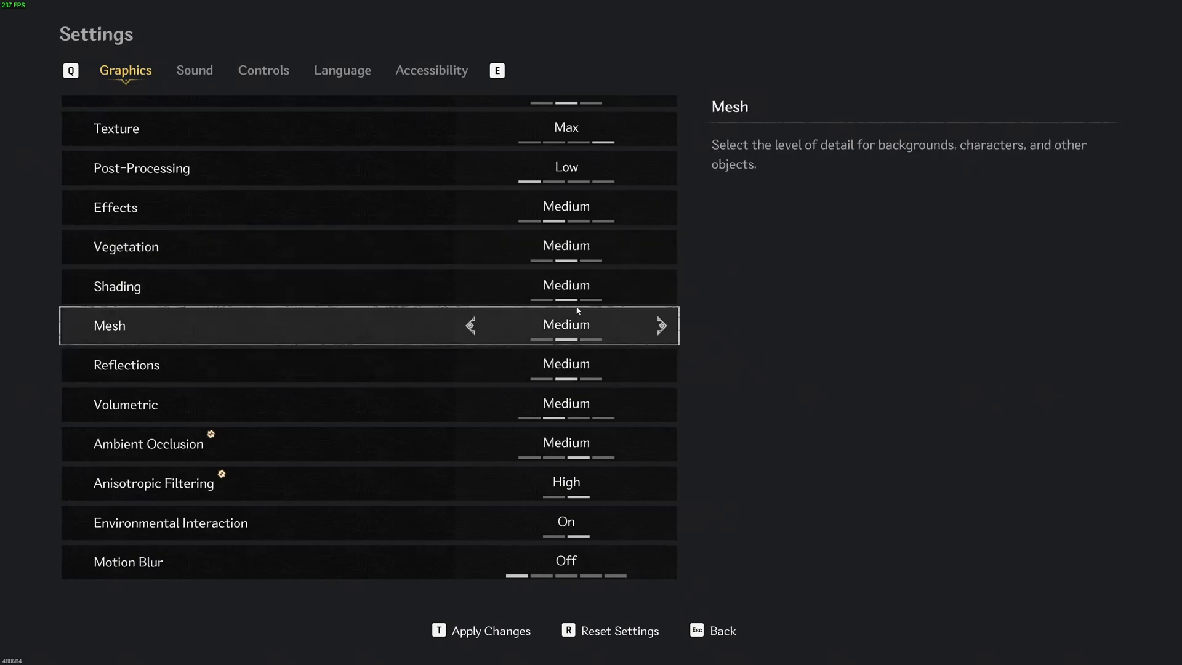
pyautogui.scroll(-1, 577, 311)
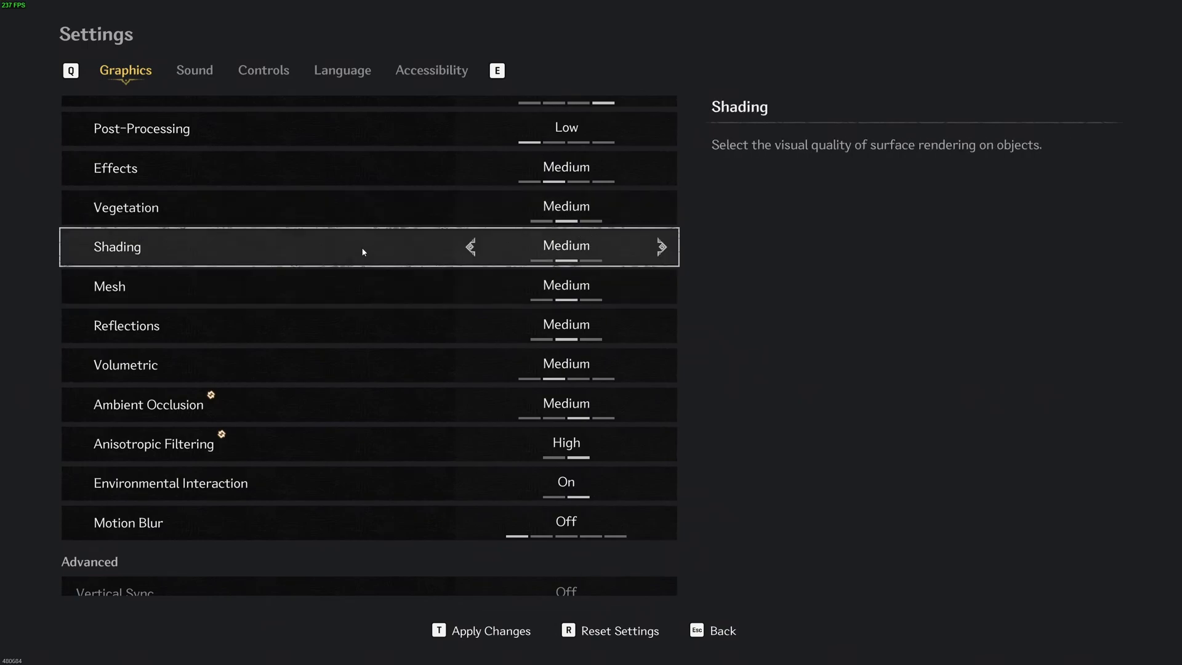
pyautogui.scroll(-1, 208, 275)
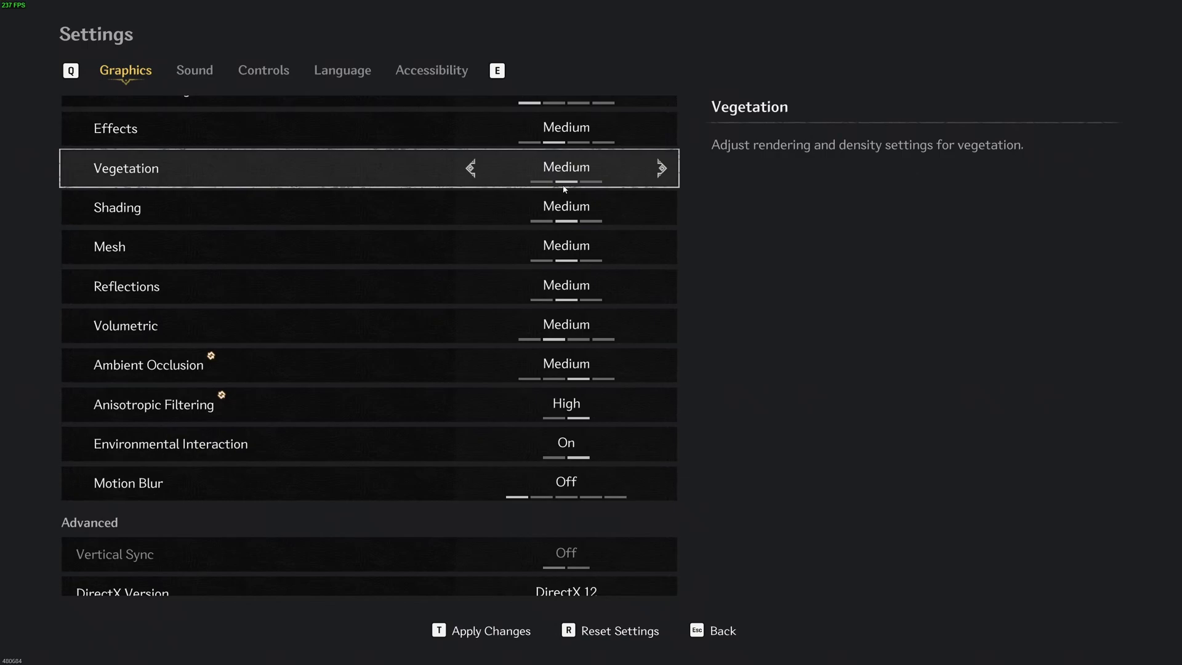
pyautogui.scroll(-1, 251, 272)
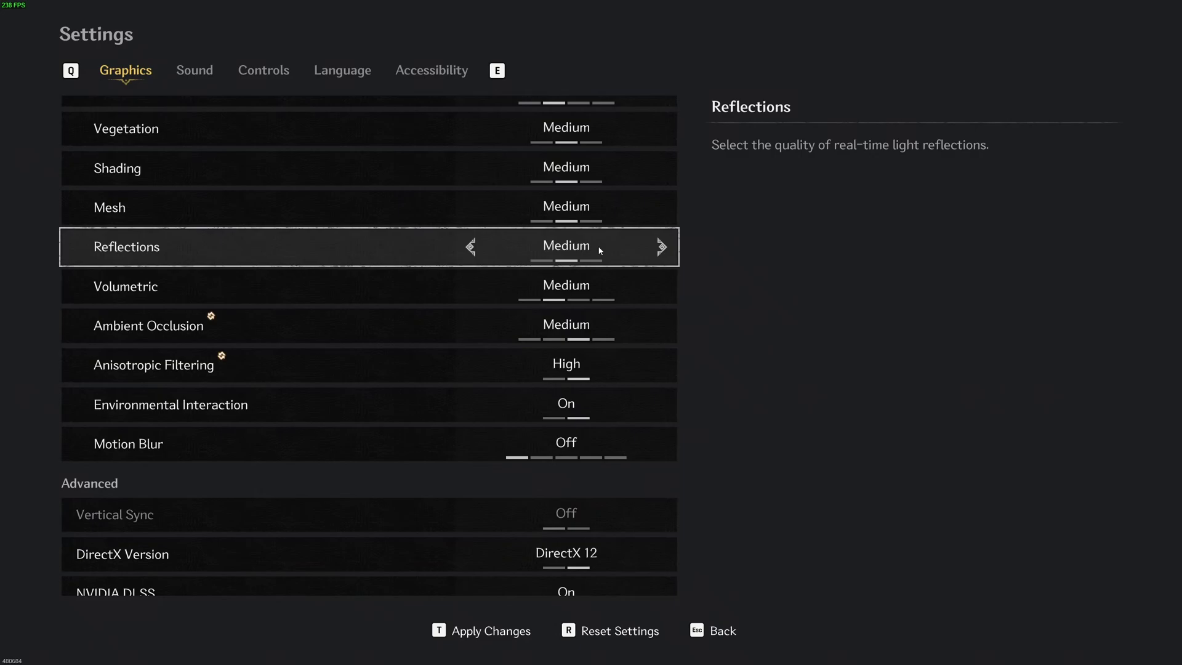
pyautogui.click(470, 247)
pyautogui.click(661, 247)
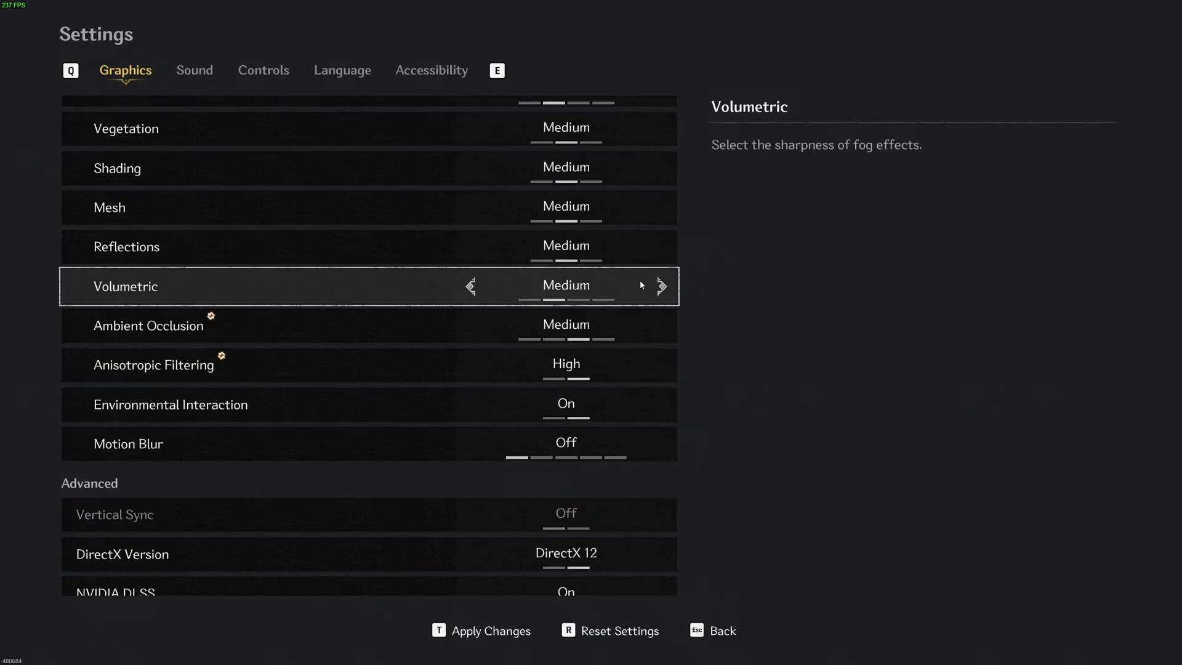
pyautogui.click(661, 287)
pyautogui.click(598, 295)
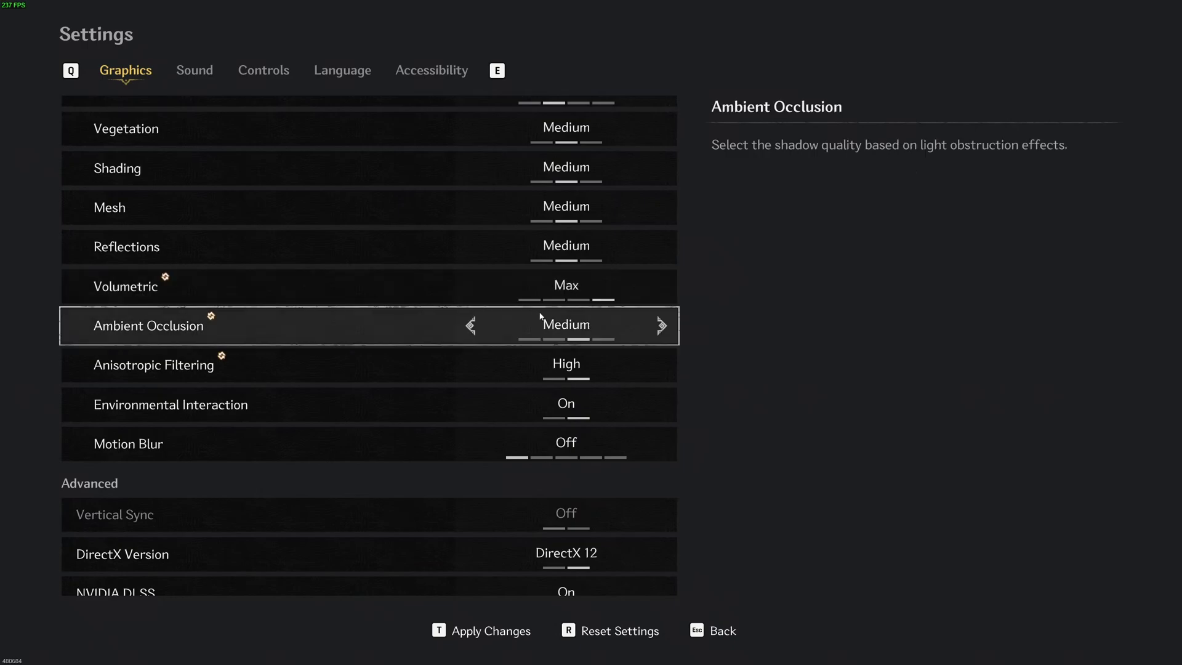
pyautogui.click(479, 294)
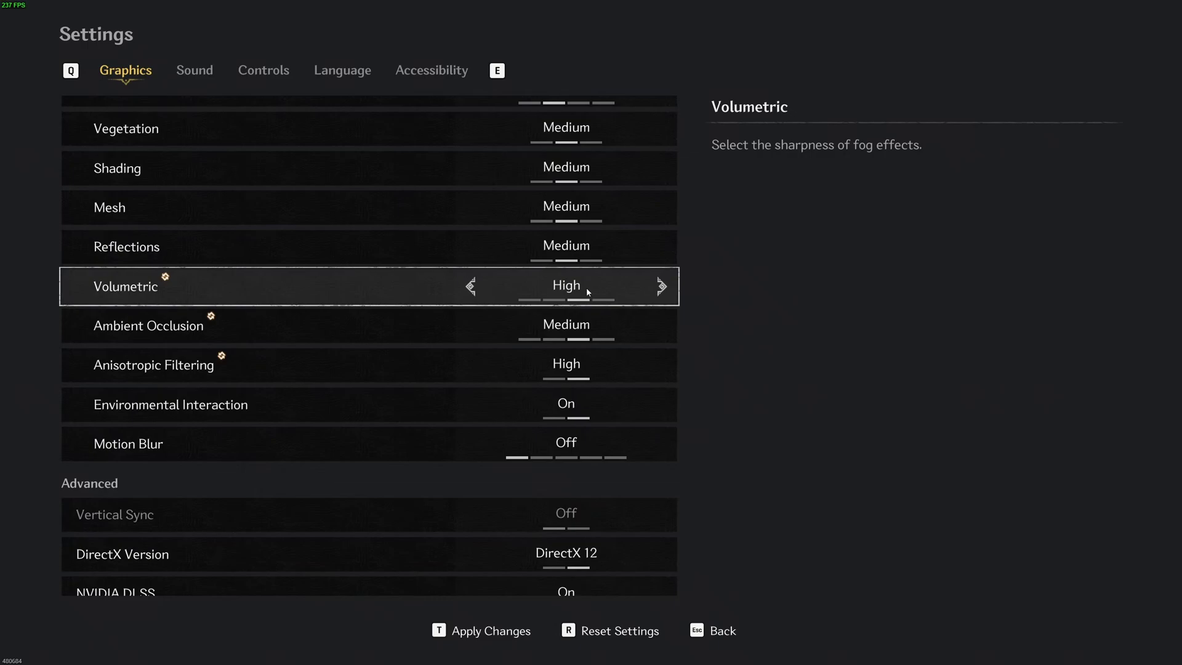
pyautogui.click(488, 291)
pyautogui.click(477, 336)
pyautogui.click(662, 326)
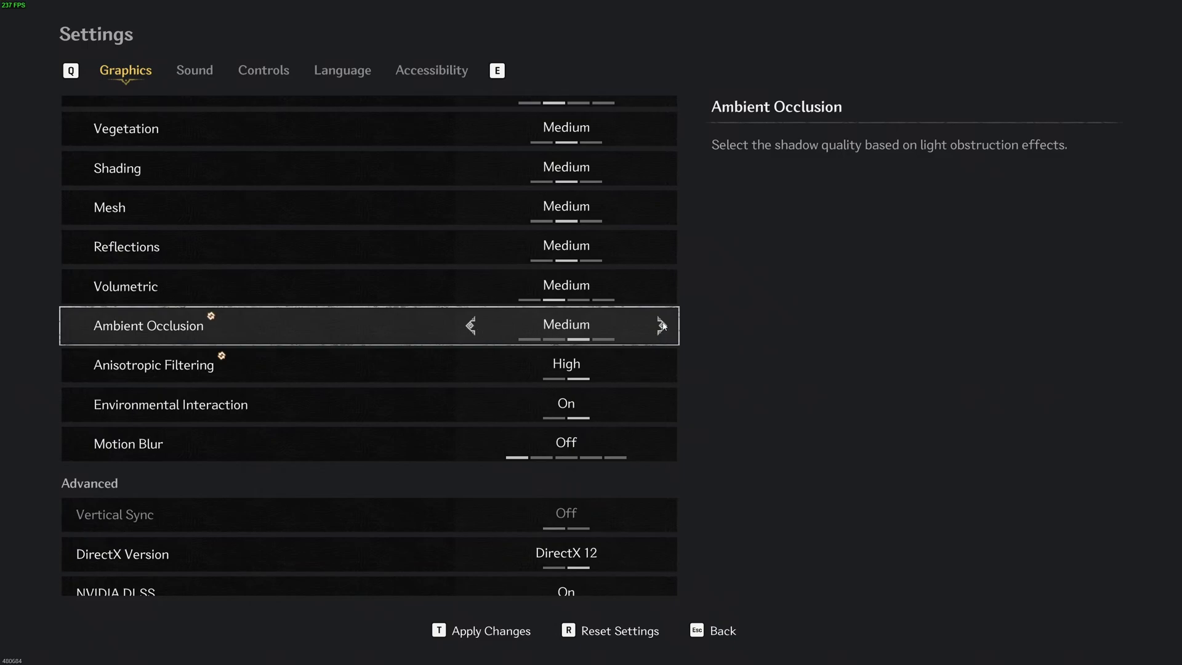
pyautogui.doubleClick(471, 329)
pyautogui.doubleClick(665, 331)
pyautogui.scroll(-1, 132, 331)
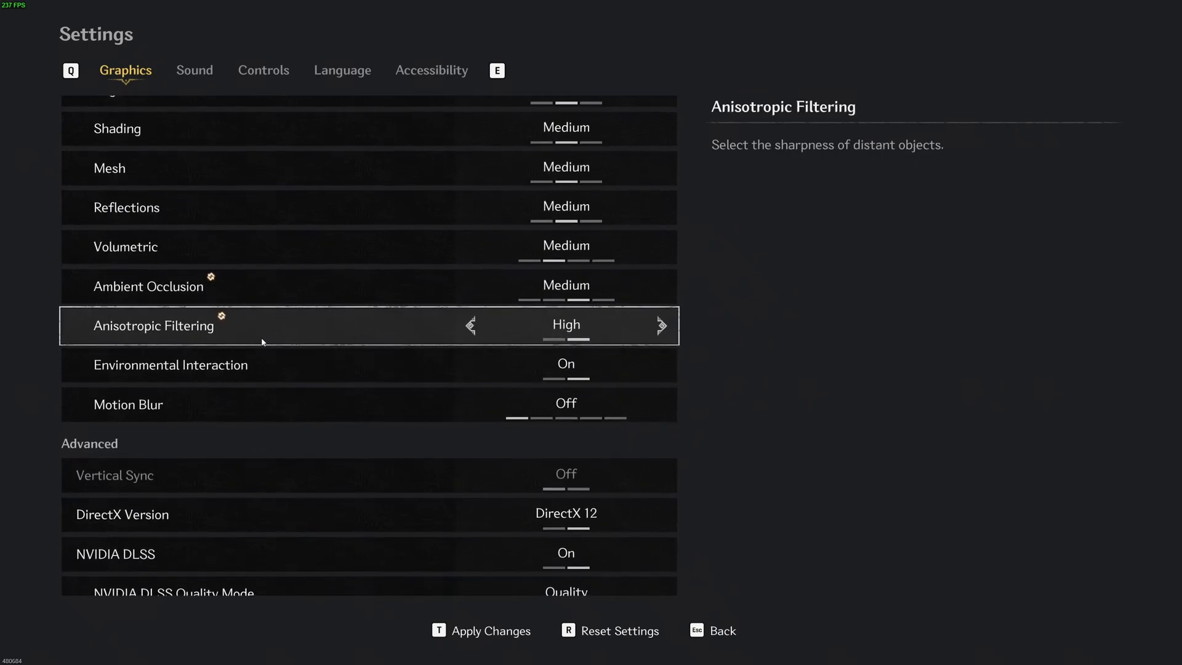
pyautogui.scroll(-1, 561, 332)
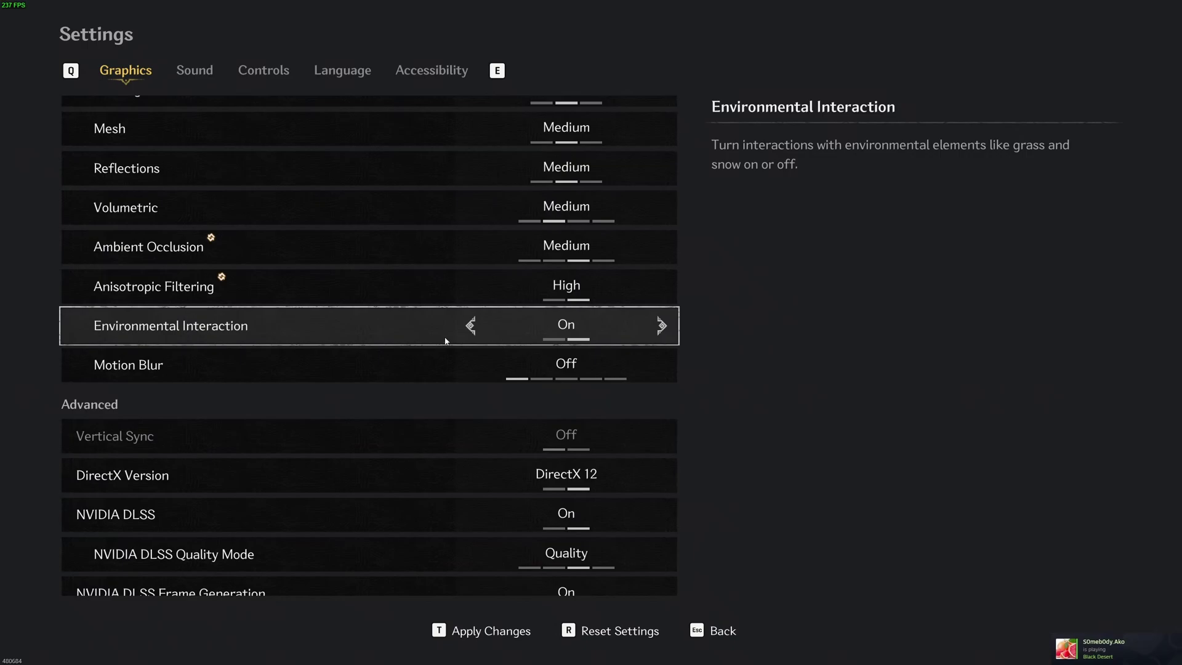
pyautogui.scroll(-2, 529, 367)
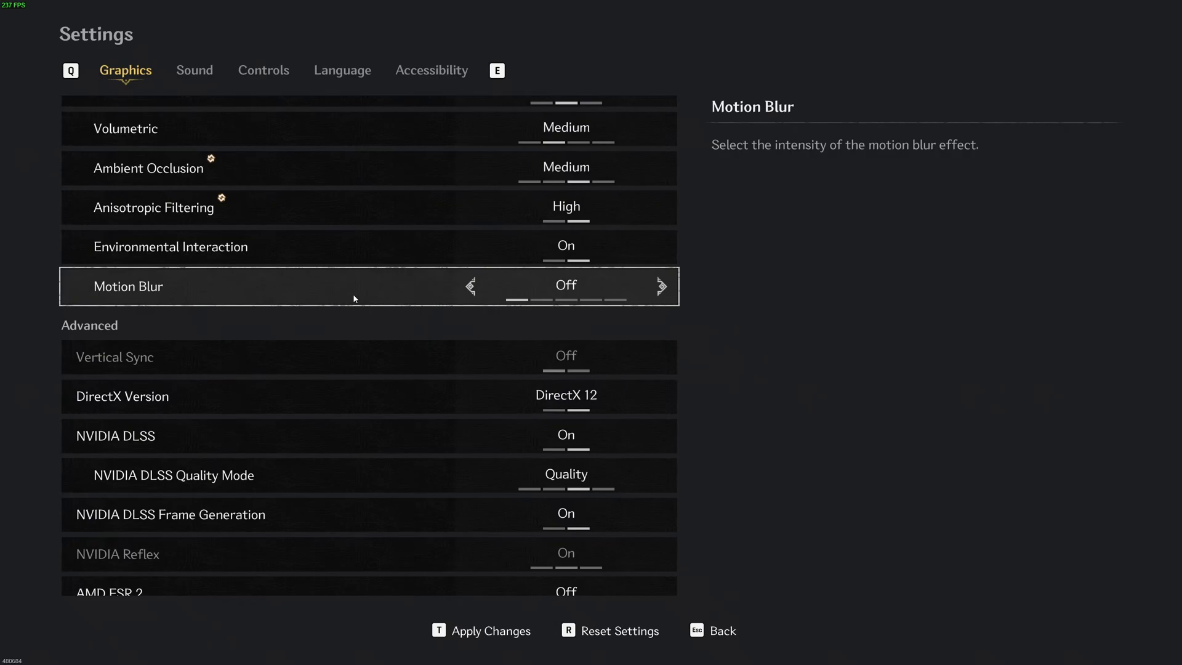
pyautogui.scroll(-4, 354, 298)
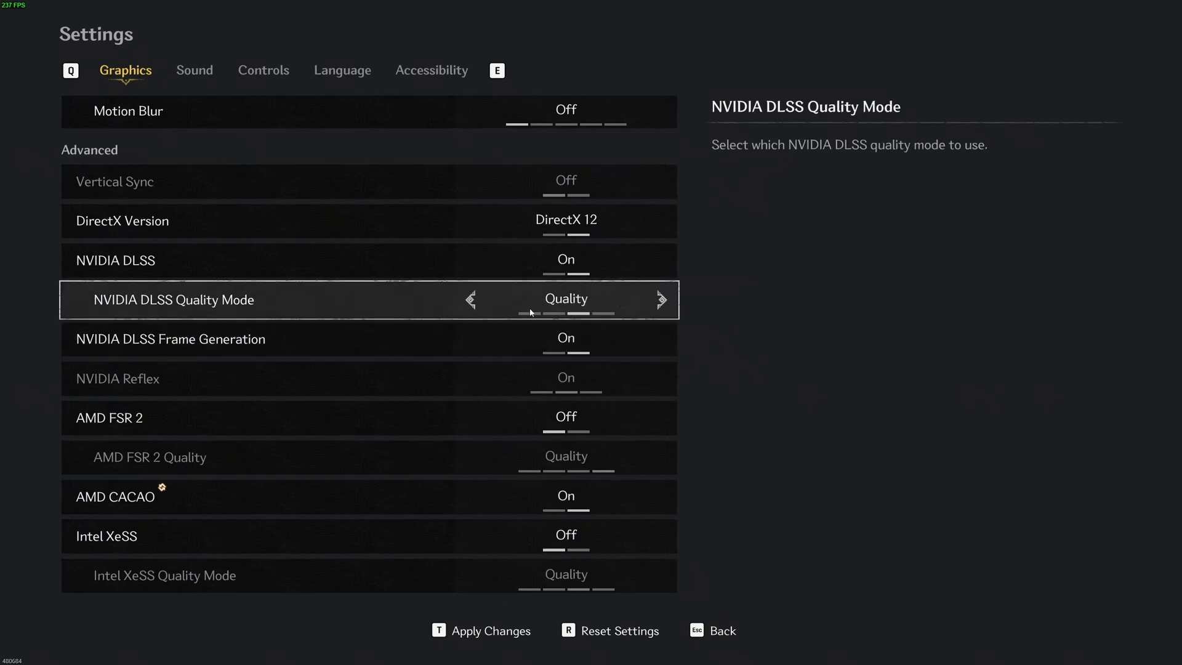
pyautogui.click(471, 300)
pyautogui.click(471, 300)
pyautogui.click(661, 300)
pyautogui.click(662, 300)
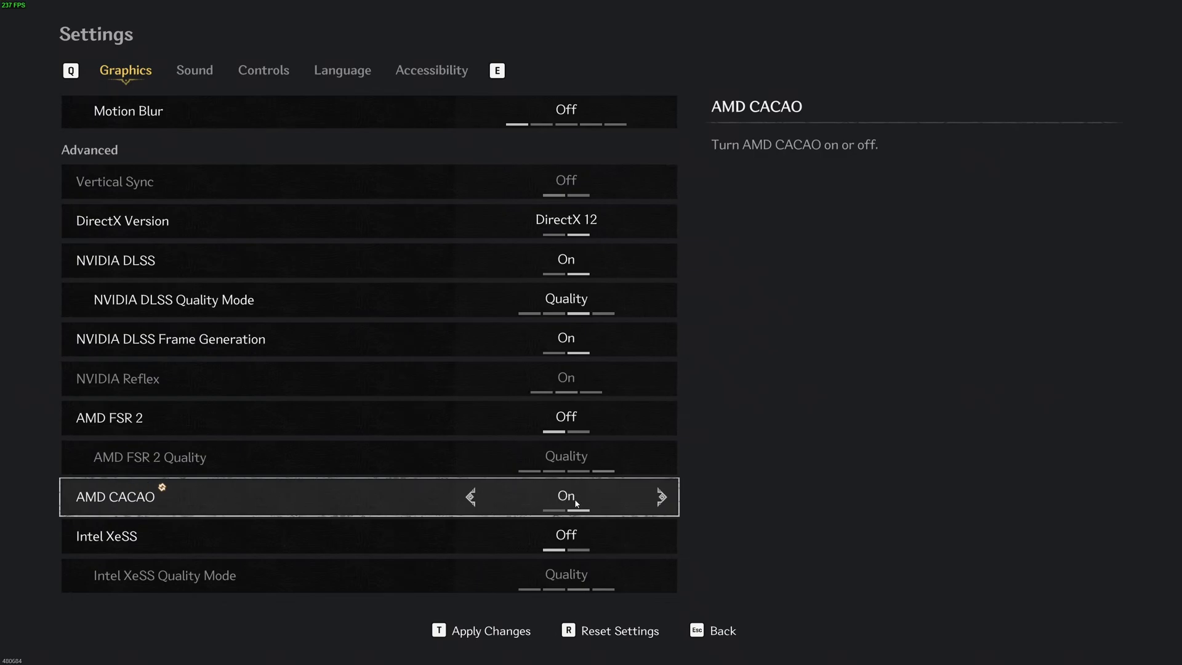
# Switch NVIDIA DLSS to Off and return to the top of the Graphics list.
pyautogui.click(175, 541)
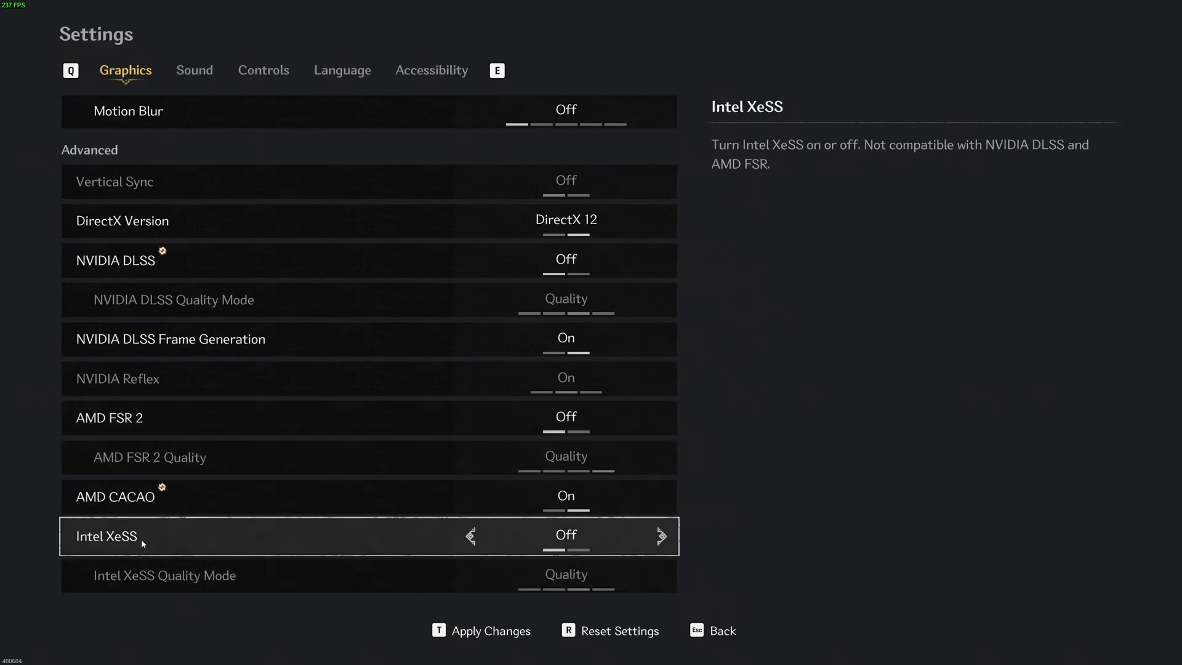
pyautogui.scroll(12, 285, 525)
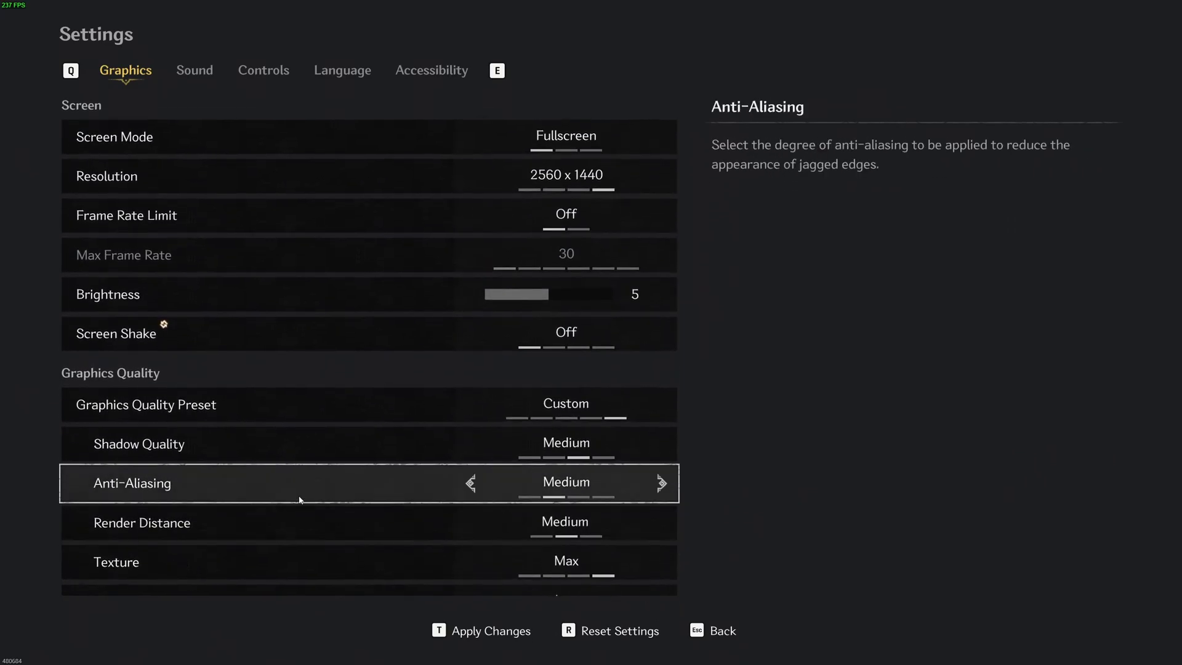